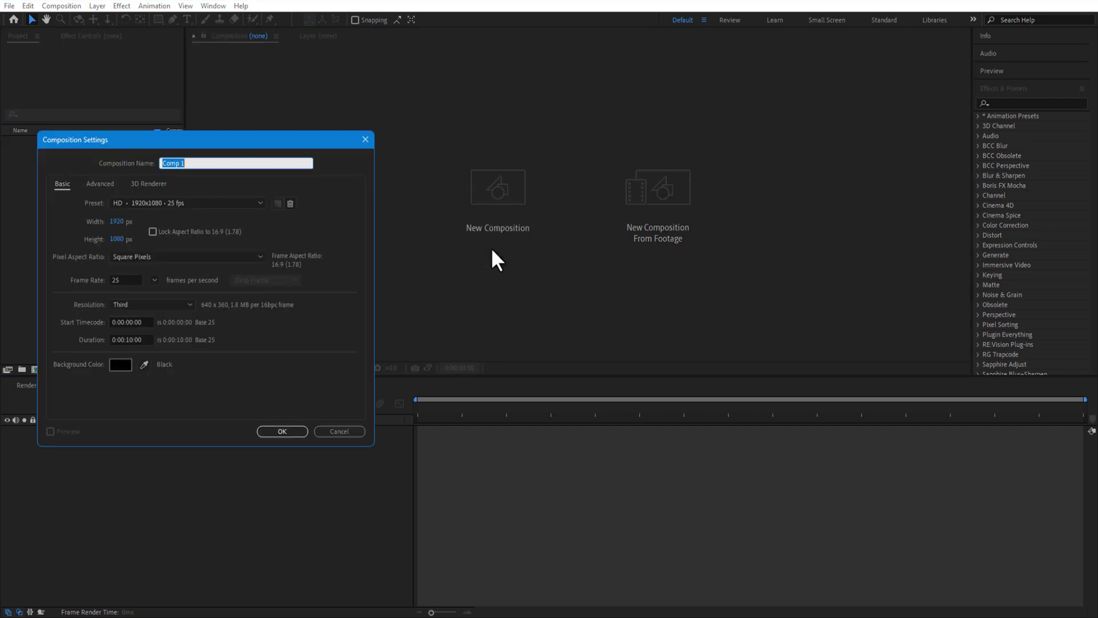
Step: Create the 'main' comp with white BROKEN text and pre-compose the text into a comp named 'text'
left_click(285, 432)
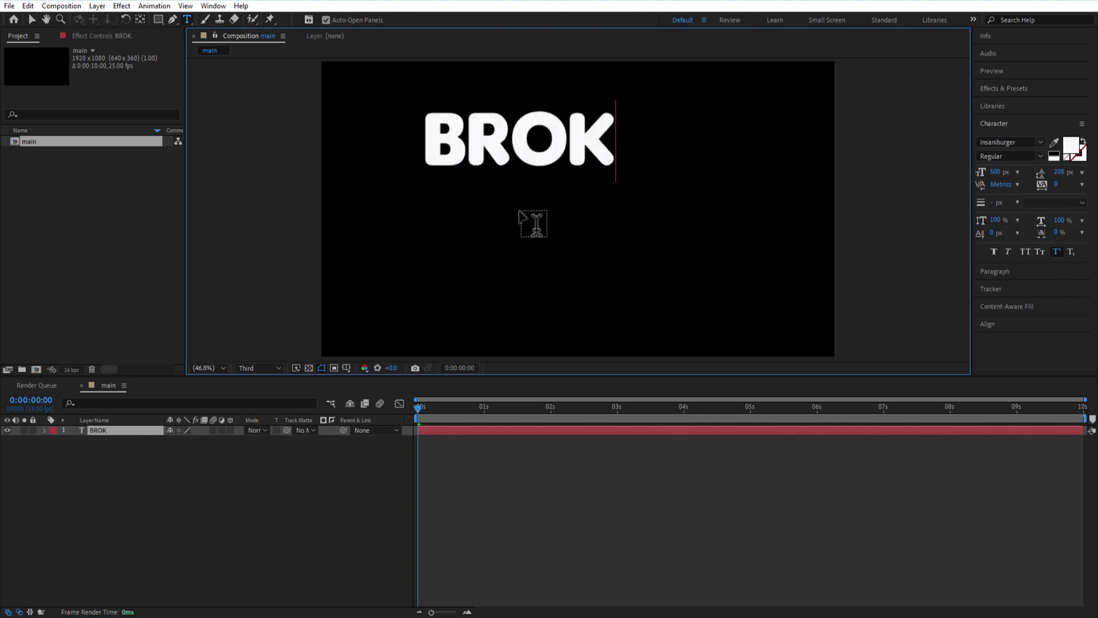
type("EN")
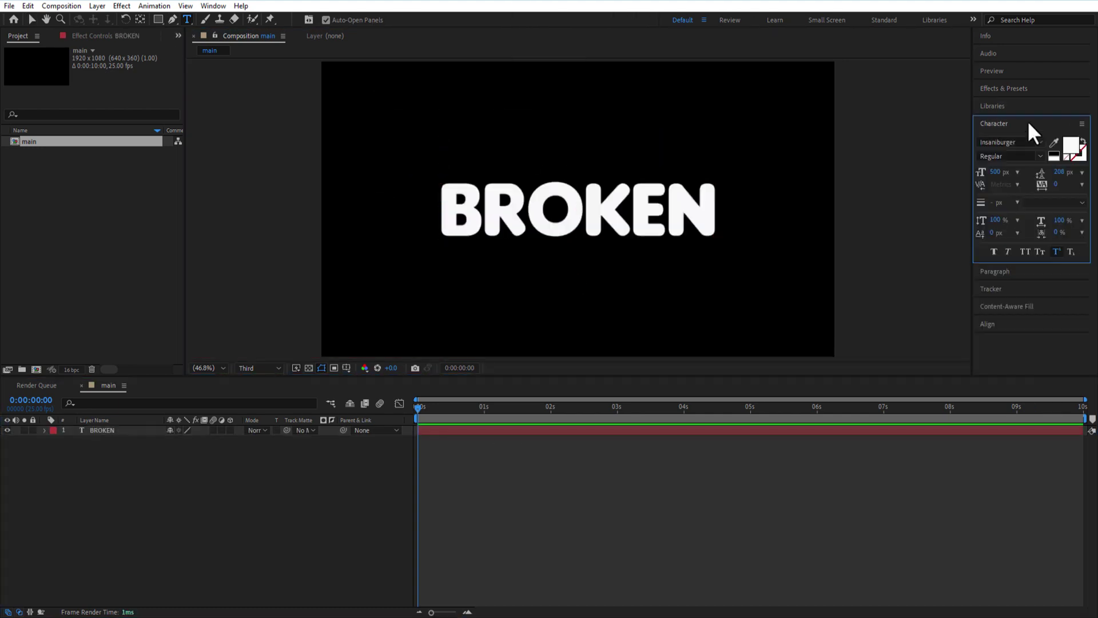
left_click(108, 430)
right_click(114, 430)
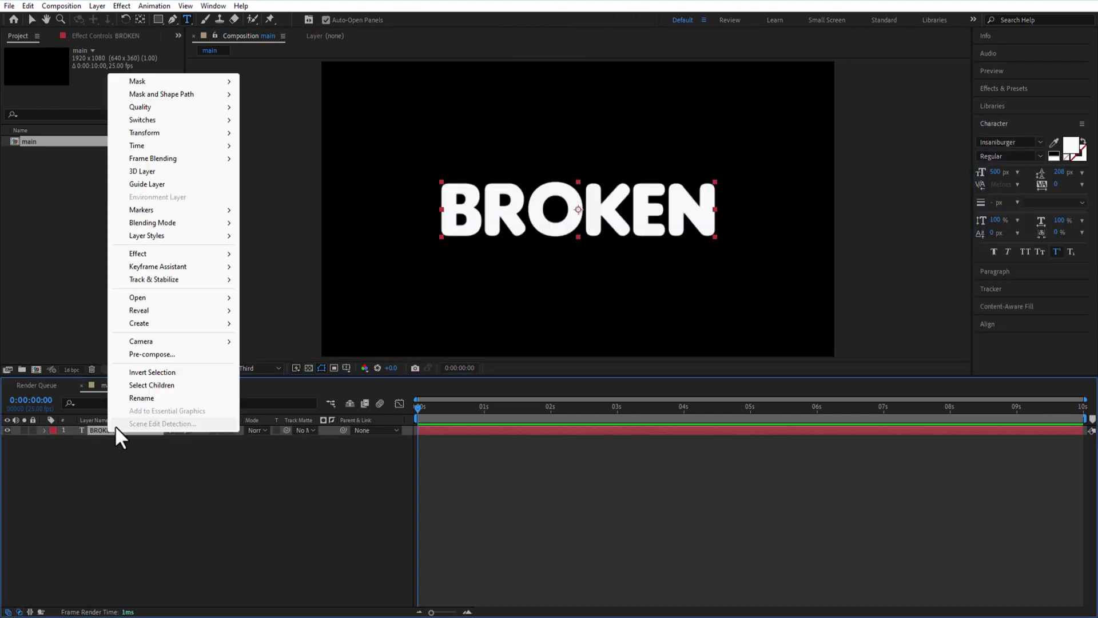
left_click(157, 355)
type("text")
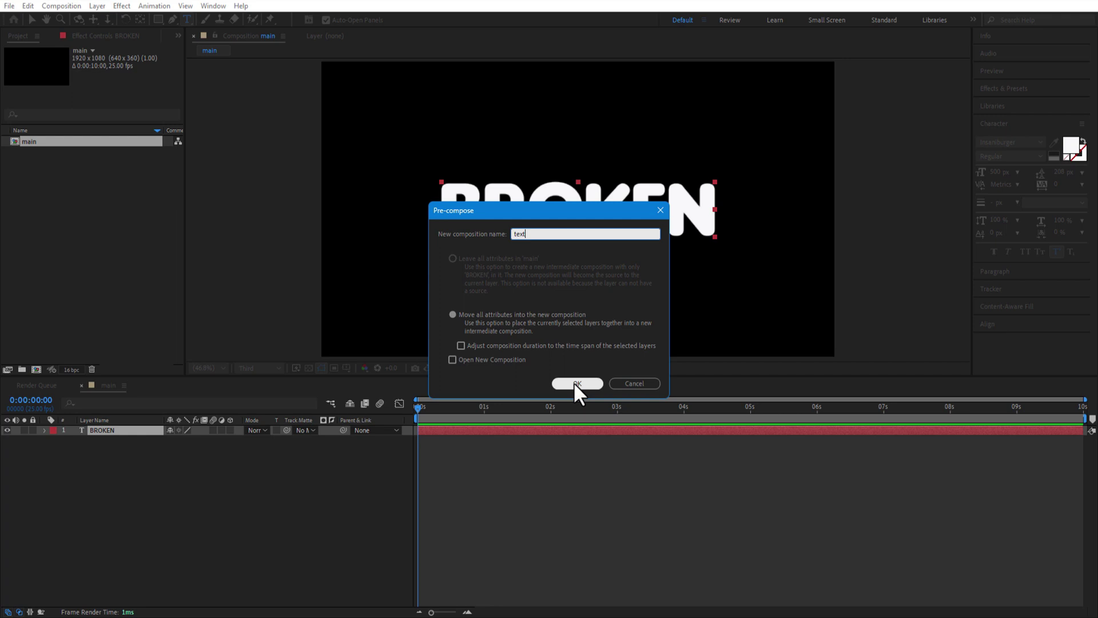
left_click(574, 382)
Step: Apply the Shatter effect to the text layer and set its View to Rendered
left_click(1002, 89)
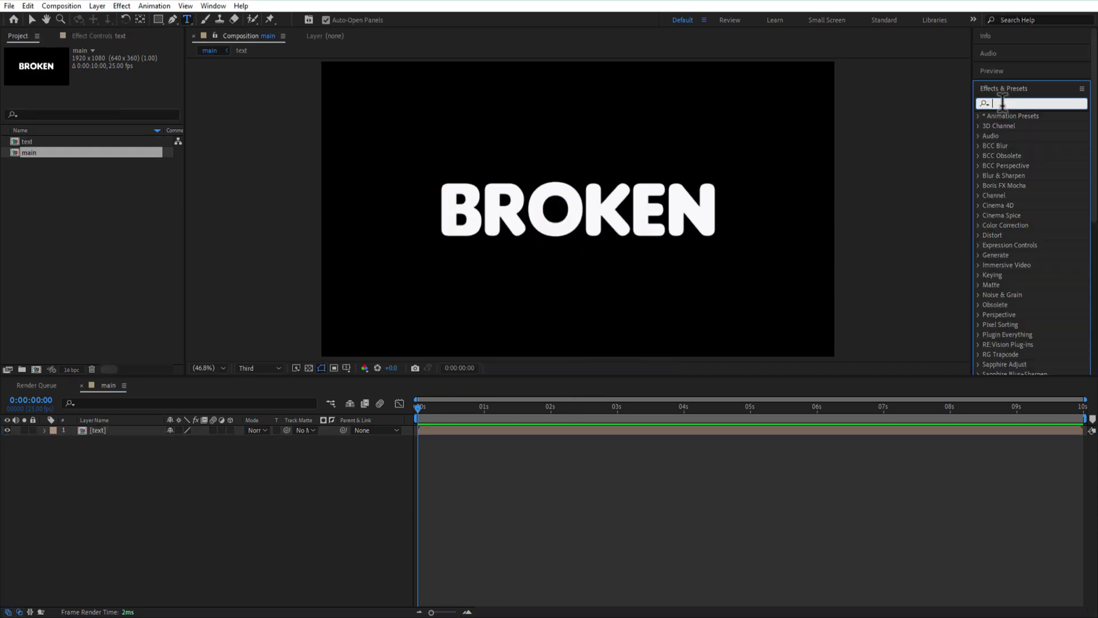
type("shatt")
left_click_drag(1014, 166, 137, 430)
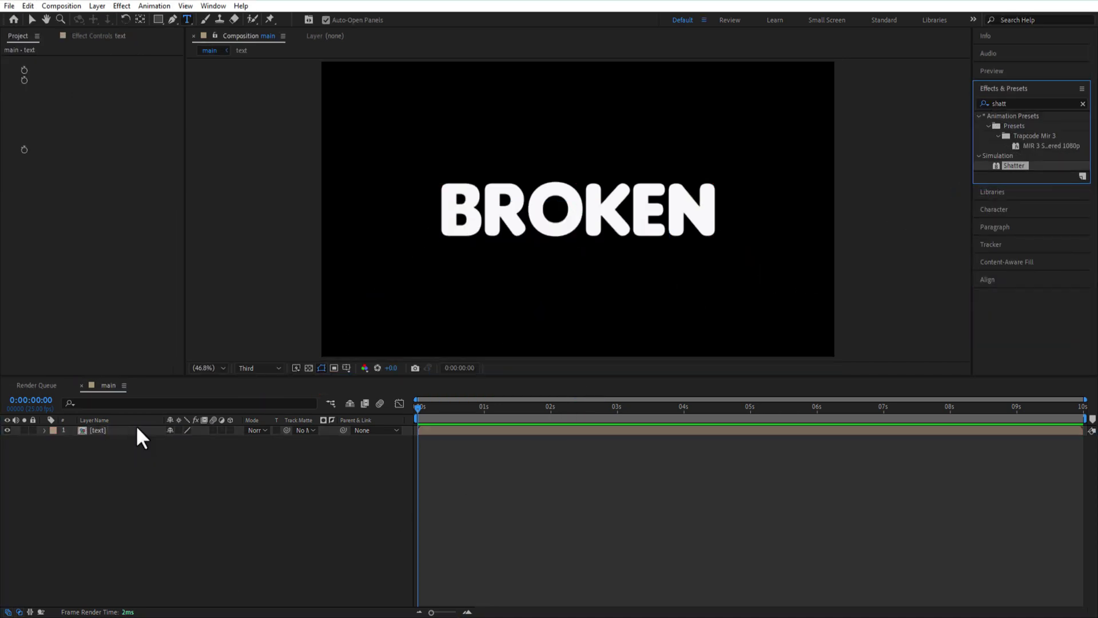
left_click(136, 70)
key("Escape")
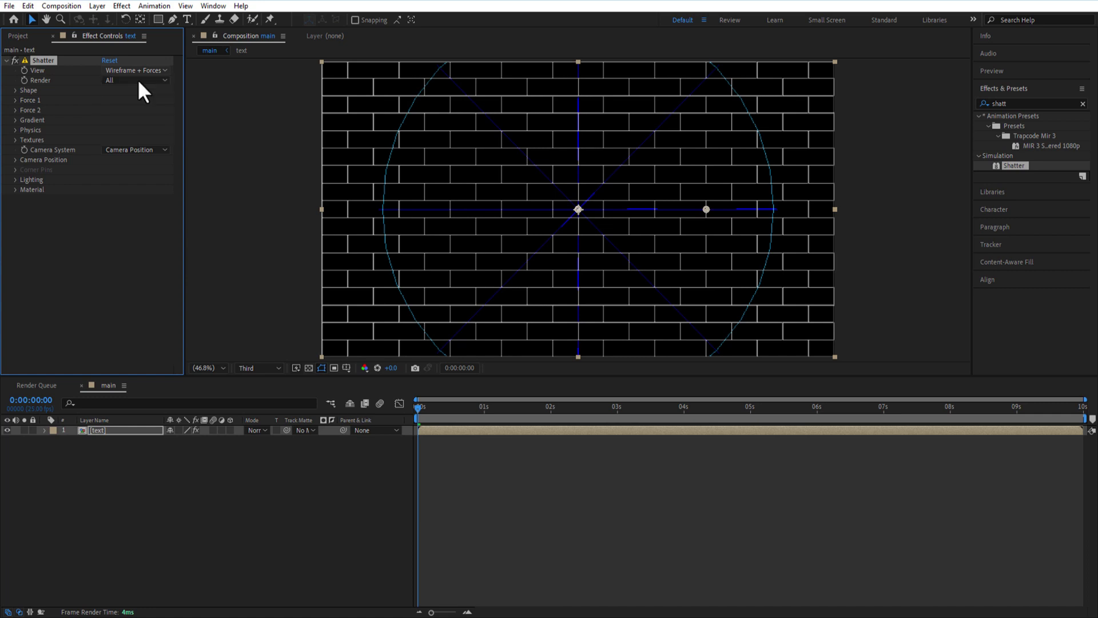
left_click(136, 70)
left_click(137, 80)
Step: Set the Shatter shape to the Glass pattern with Extrusion Depth 0
left_click(15, 90)
left_click(136, 101)
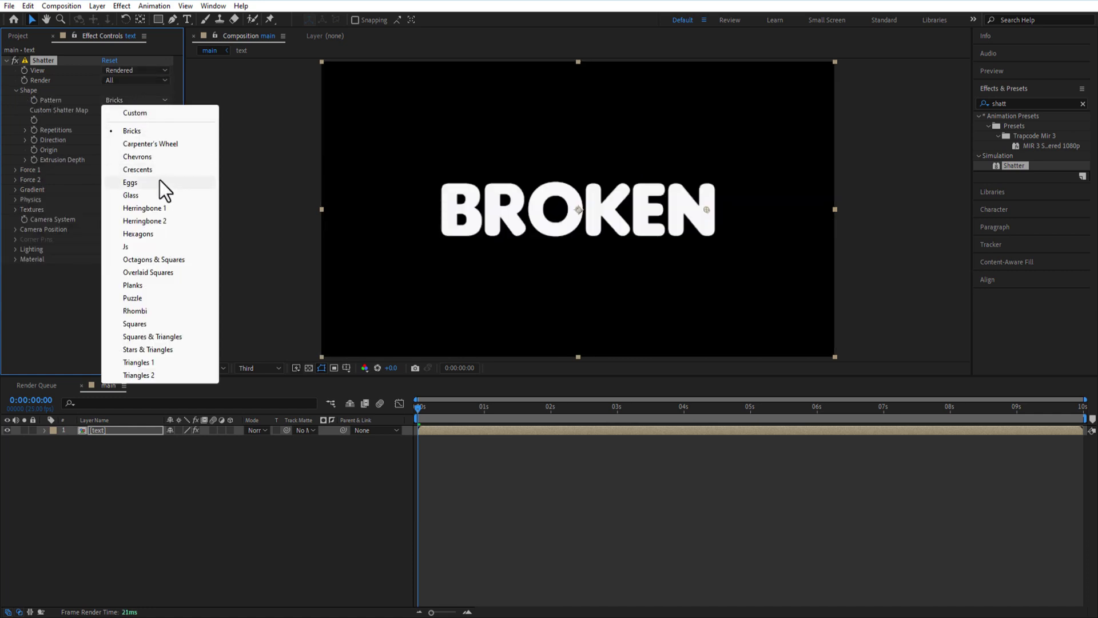
key("Escape")
left_click(107, 160)
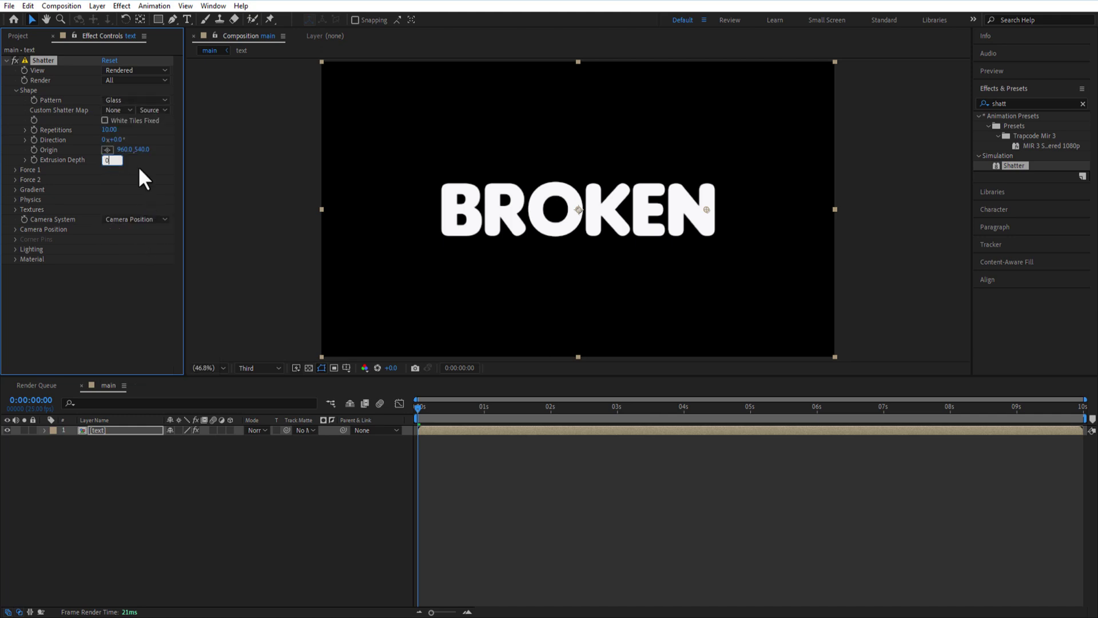
type("0")
key("Return")
Step: Set Force 1 Strength 0.05, Rotation Speed 0.40 and Gravity 0, previewing at 0:00:01:19
left_click(15, 170)
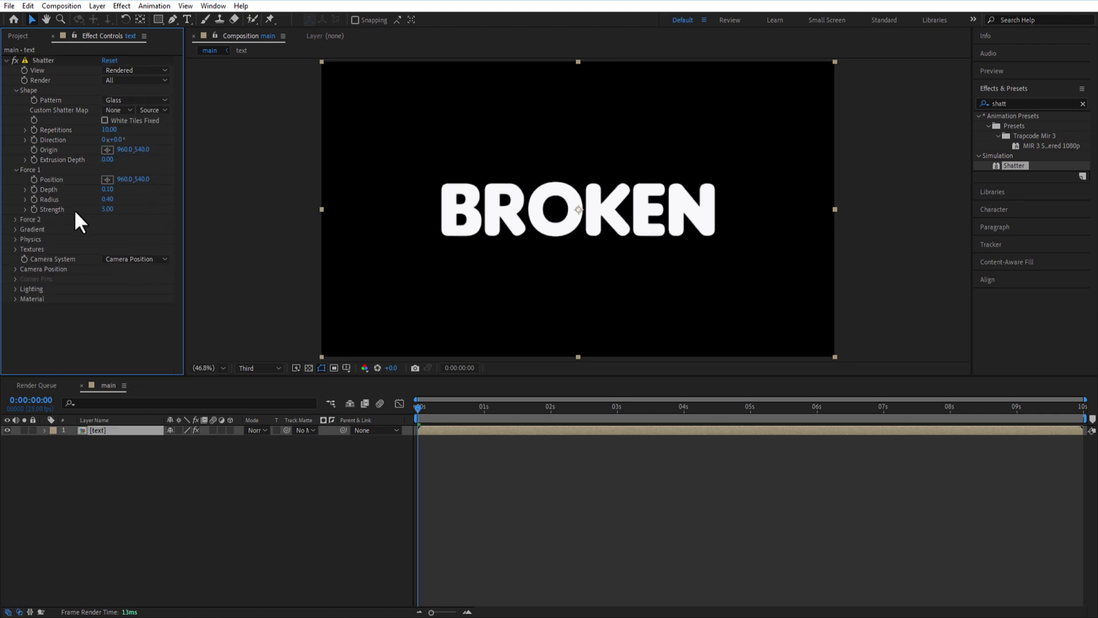
left_click(107, 209)
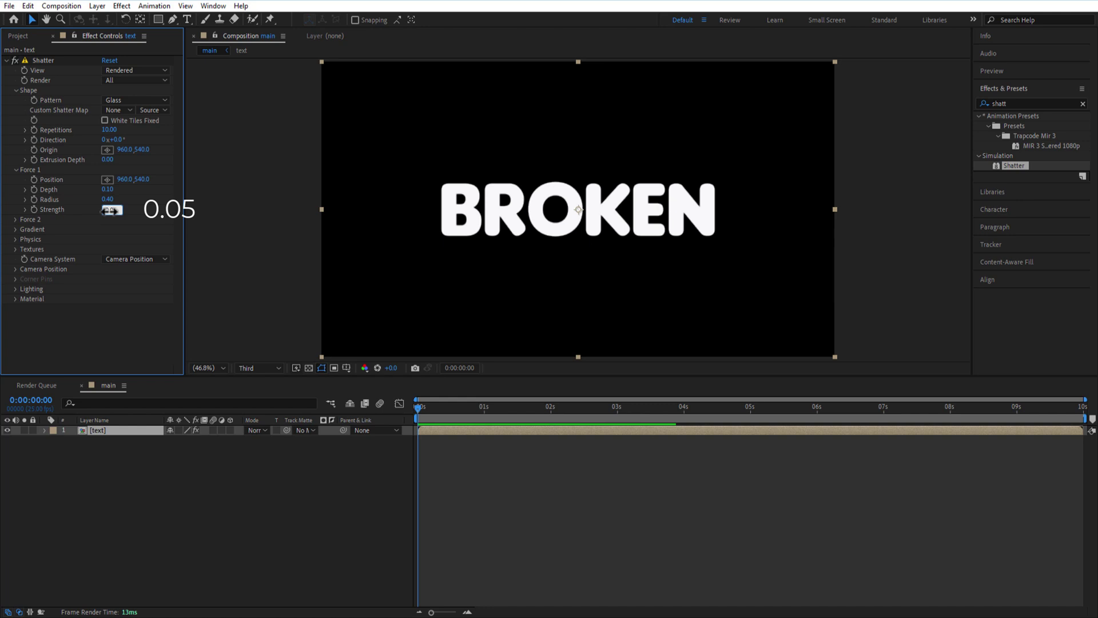
left_click(13, 239)
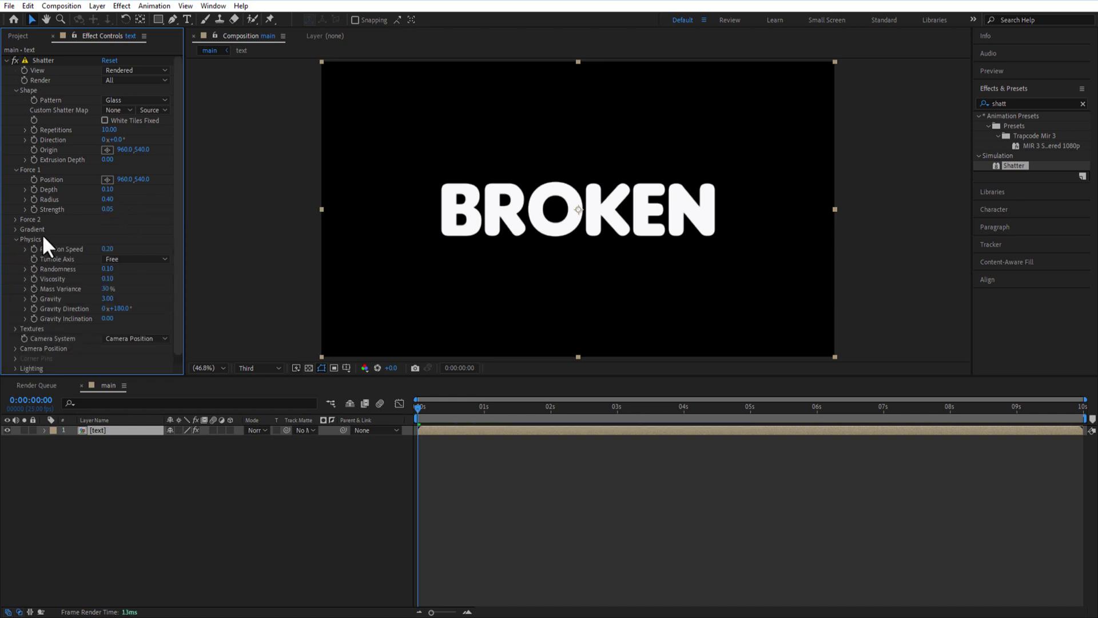
left_click(107, 249)
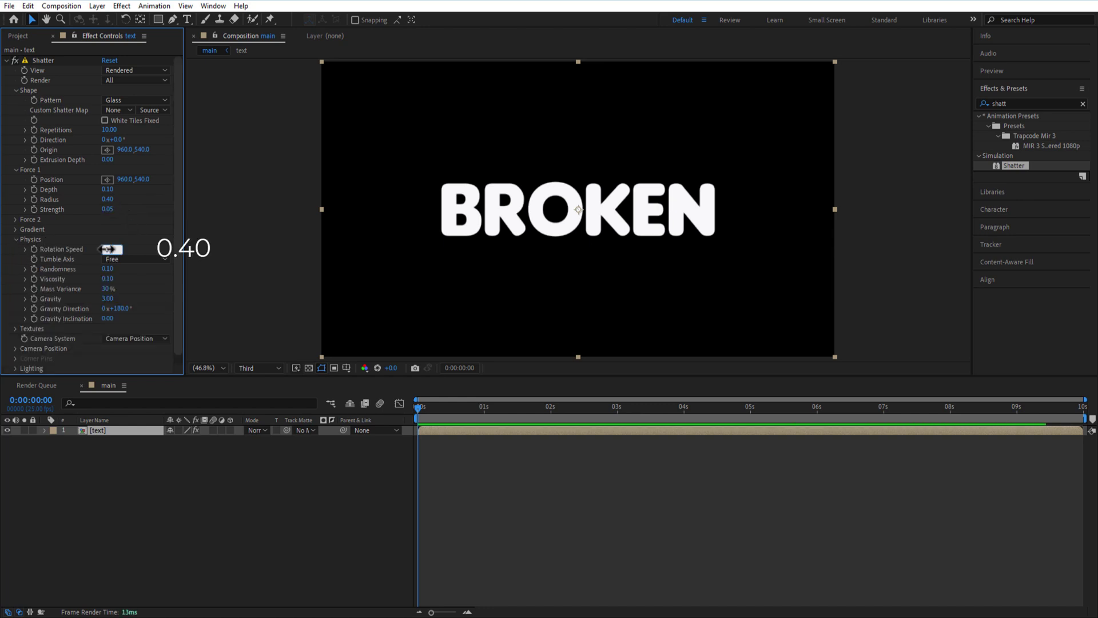
type("0.40")
key("Return")
left_click(108, 299)
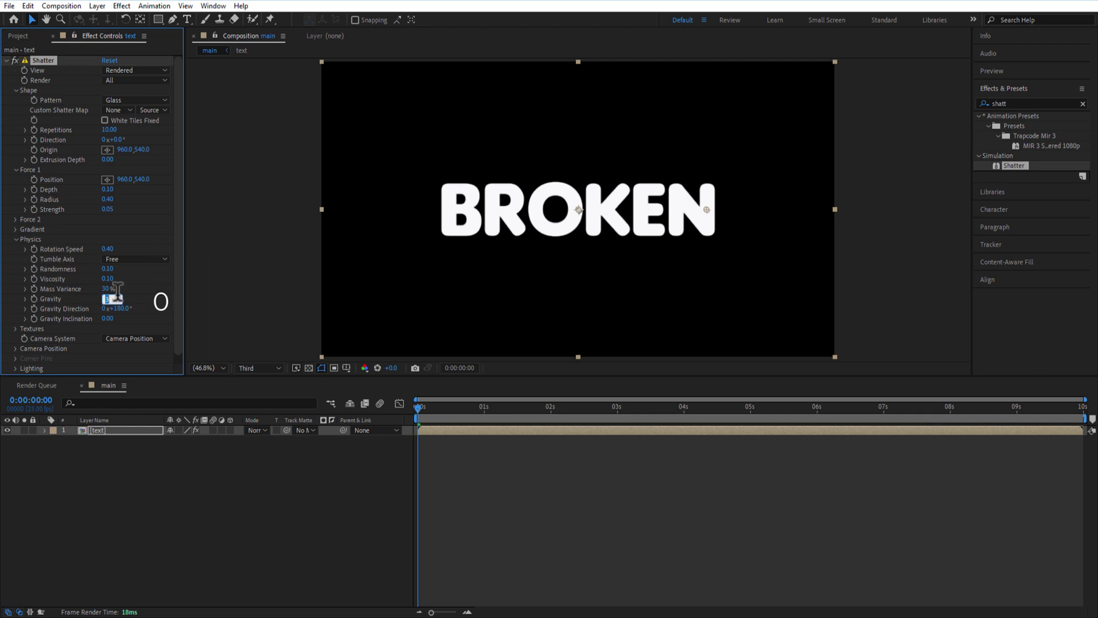
type("0")
key("Return")
left_click_drag(558, 410, 535, 412)
Step: Copy Shatter, pre-compose the text layer with all attributes into 'Text shatter', and paste Shatter onto it
left_click(45, 61)
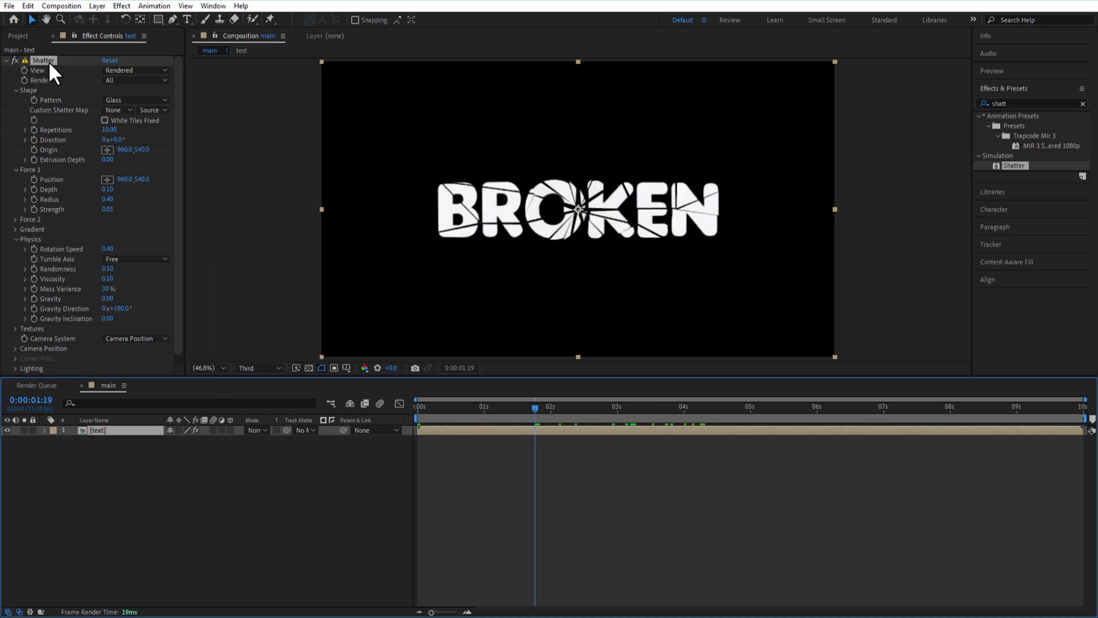
key("ctrl+c")
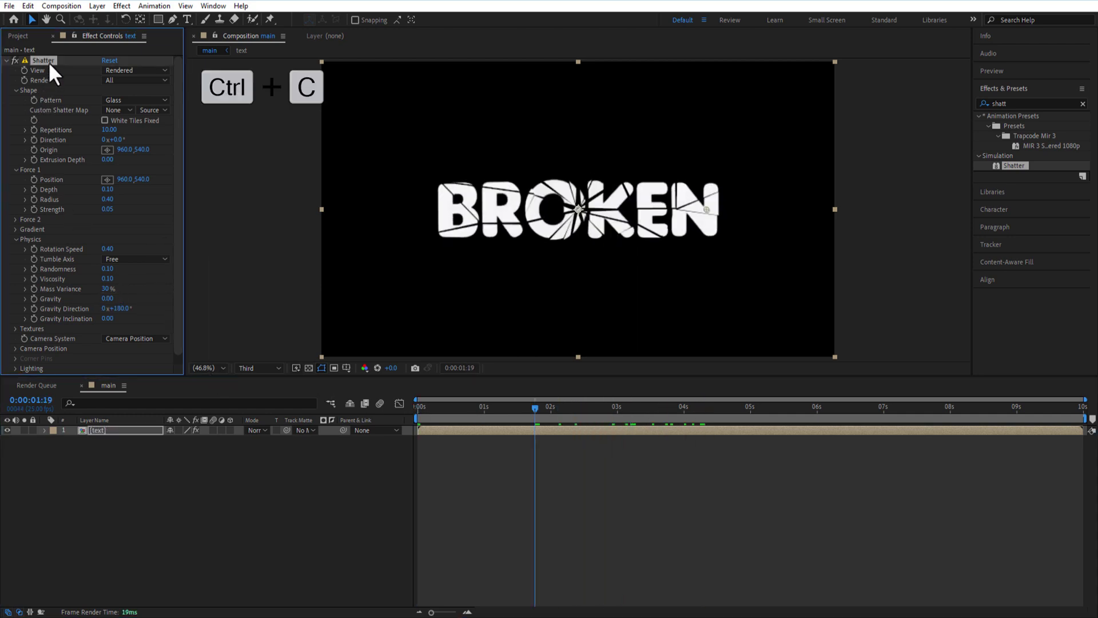
right_click(104, 431)
left_click(143, 355)
left_click(494, 314)
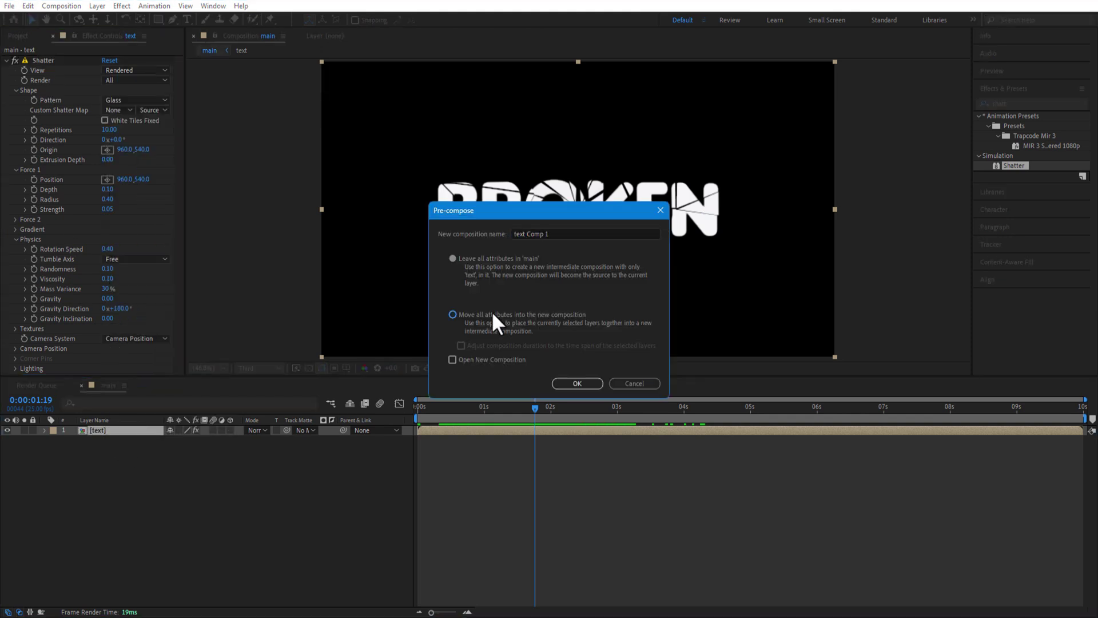
left_click(529, 234)
type("Text shatter")
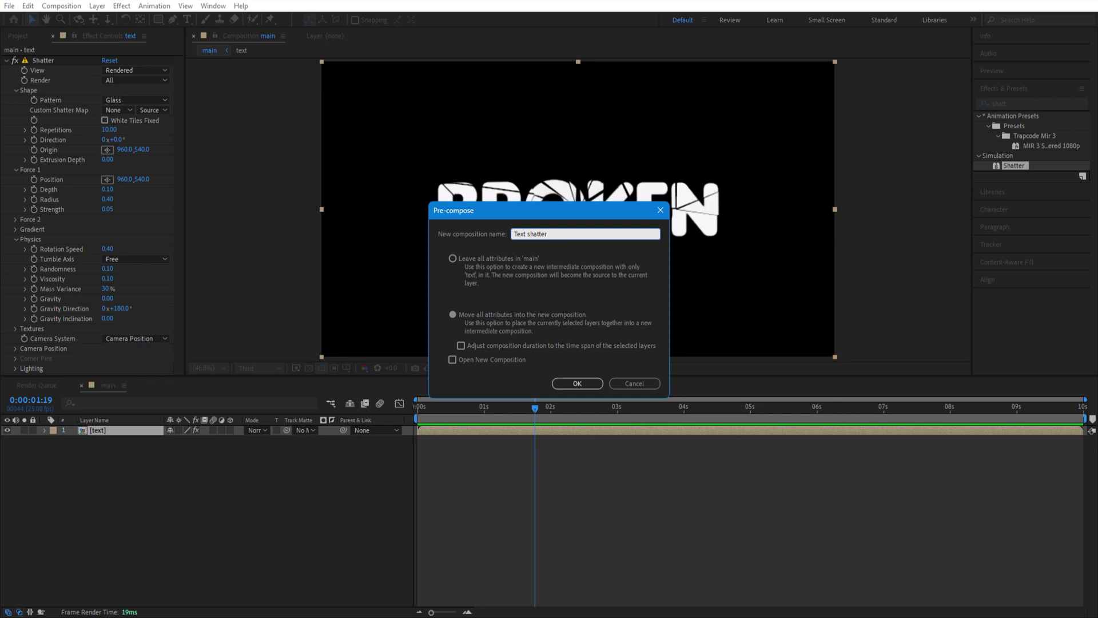
left_click(578, 383)
left_click(119, 431)
key("ctrl+v")
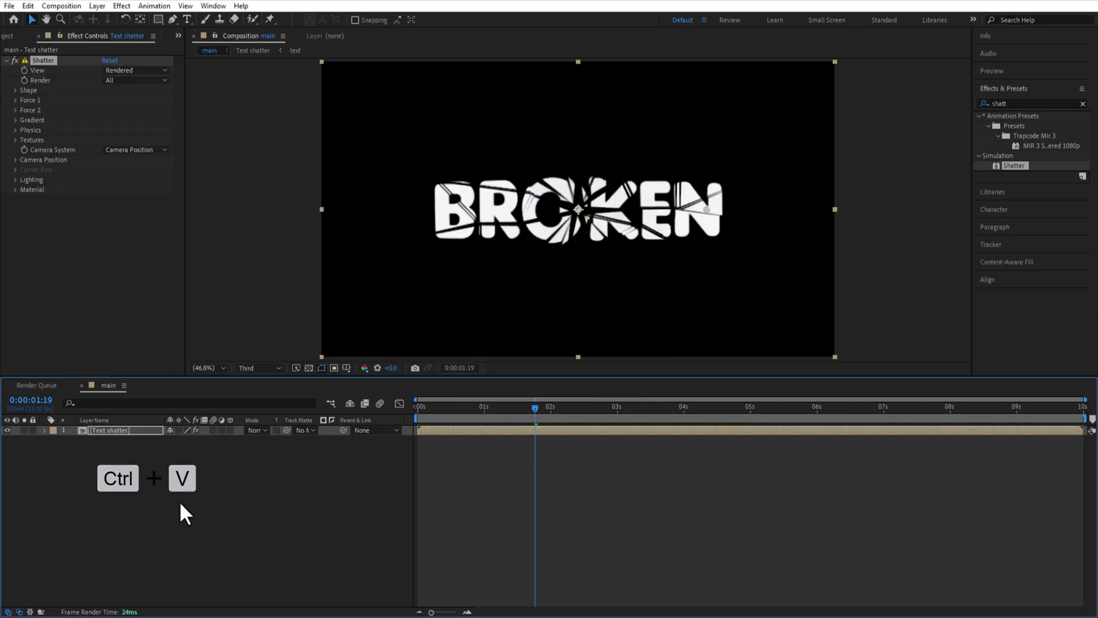
Step: Switch the pattern to Stars & Triangles with Extrusion Depth 0.10 and force Strength 1.00
left_click(15, 90)
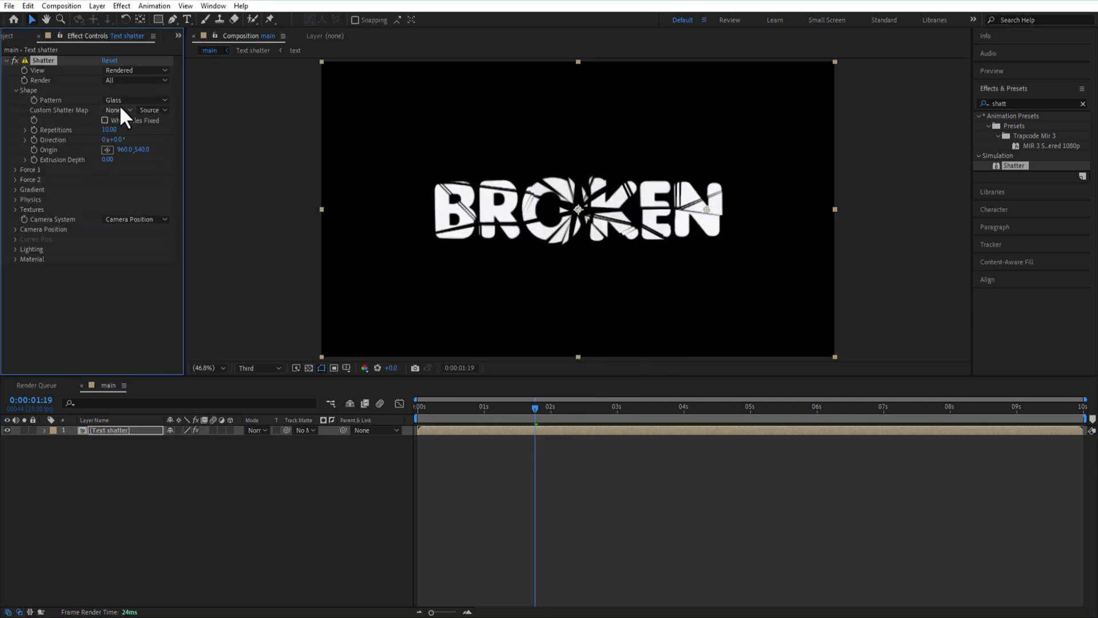
left_click(121, 101)
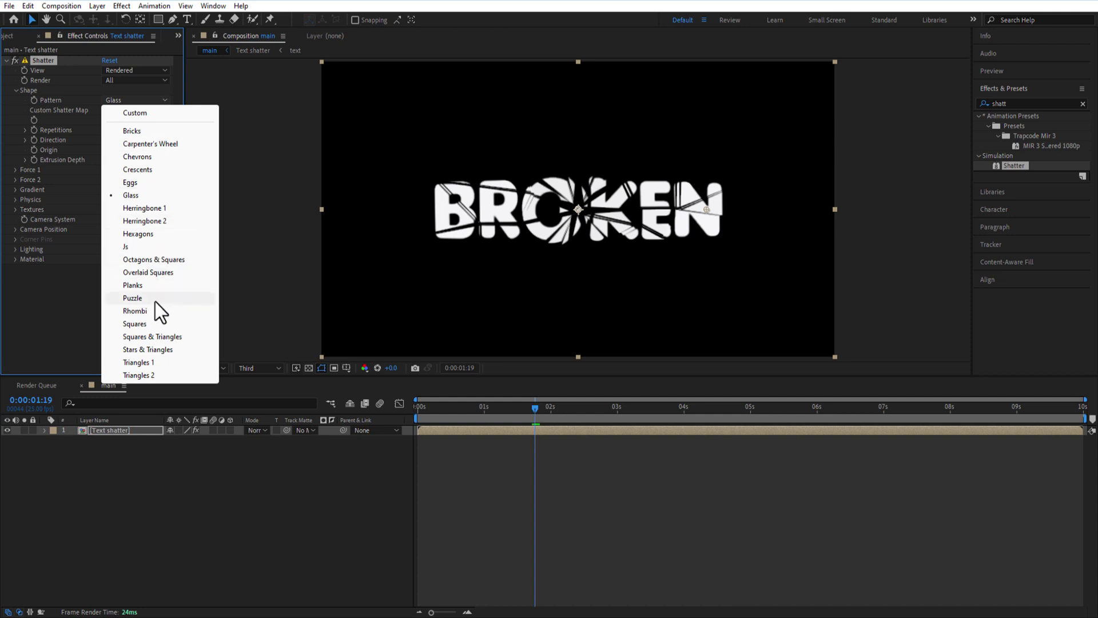
left_click(156, 349)
left_click(109, 161)
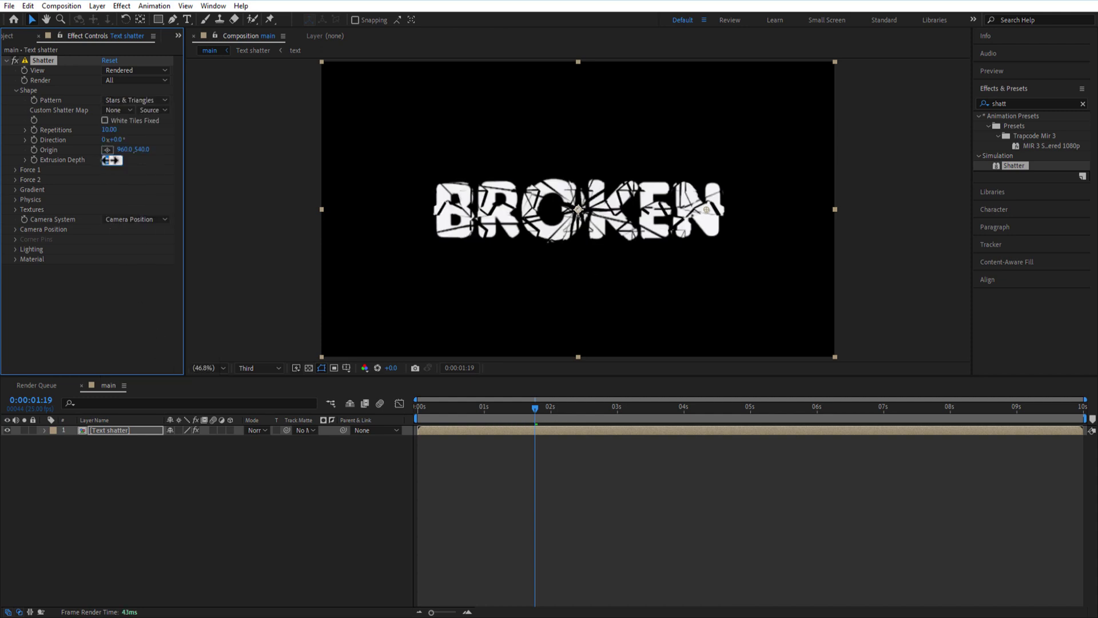
type("0.10")
left_click(28, 170)
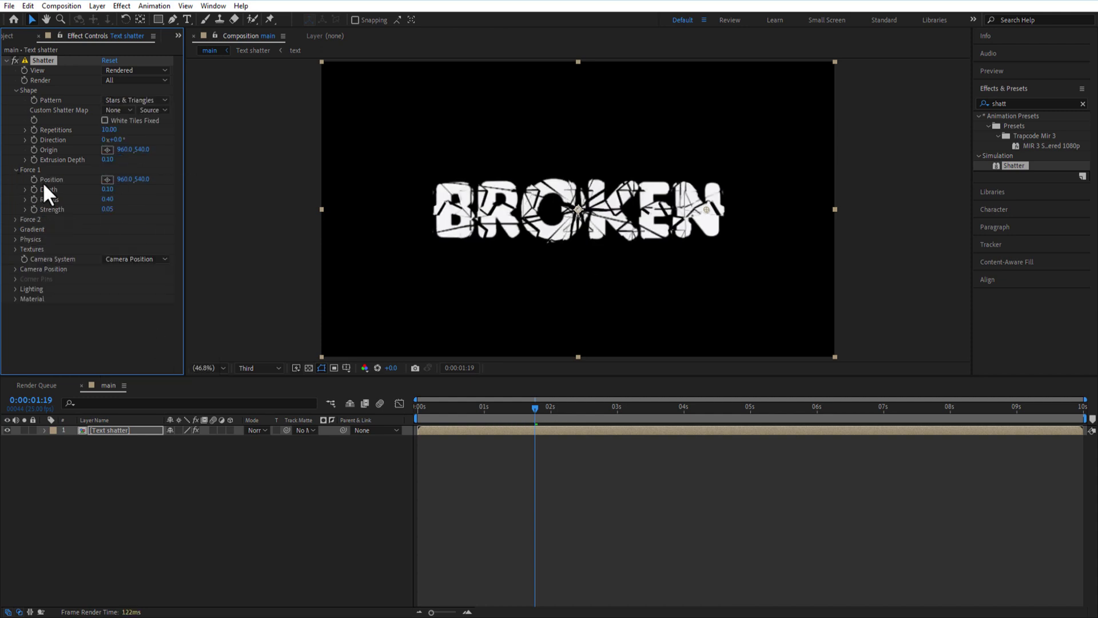
left_click(109, 209)
type("1.00")
key("Return")
Step: Key the Force 1 Radius at 0.10 at 2 s and 0.80 at 4 s
mouse_move(535, 408)
left_mouse_down()
mouse_move(510, 409)
mouse_move(551, 409)
left_mouse_up()
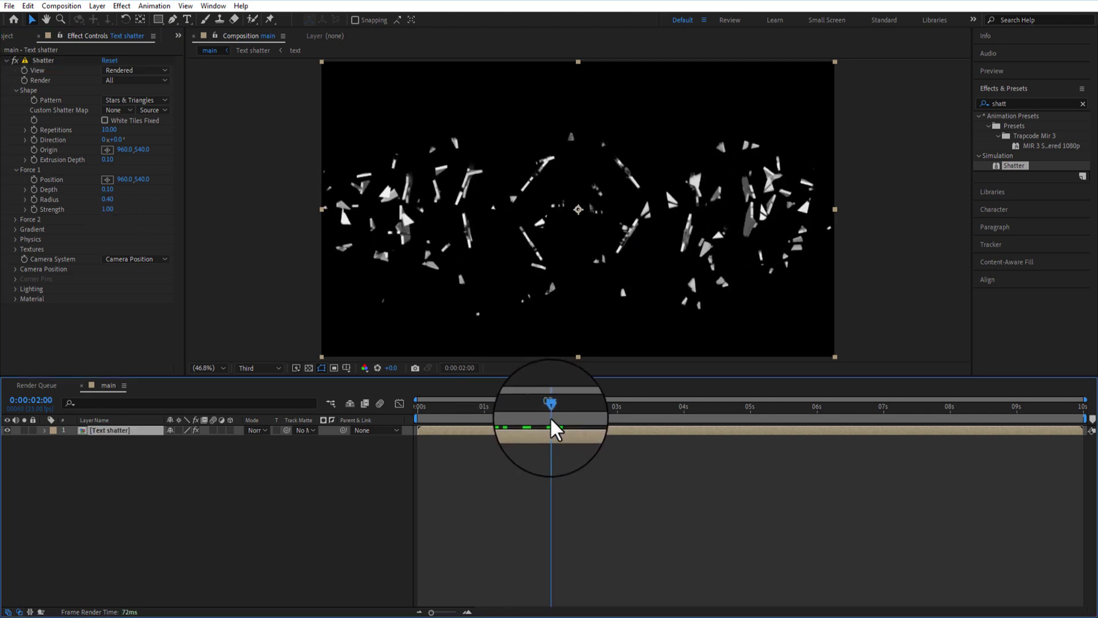
left_click(46, 199)
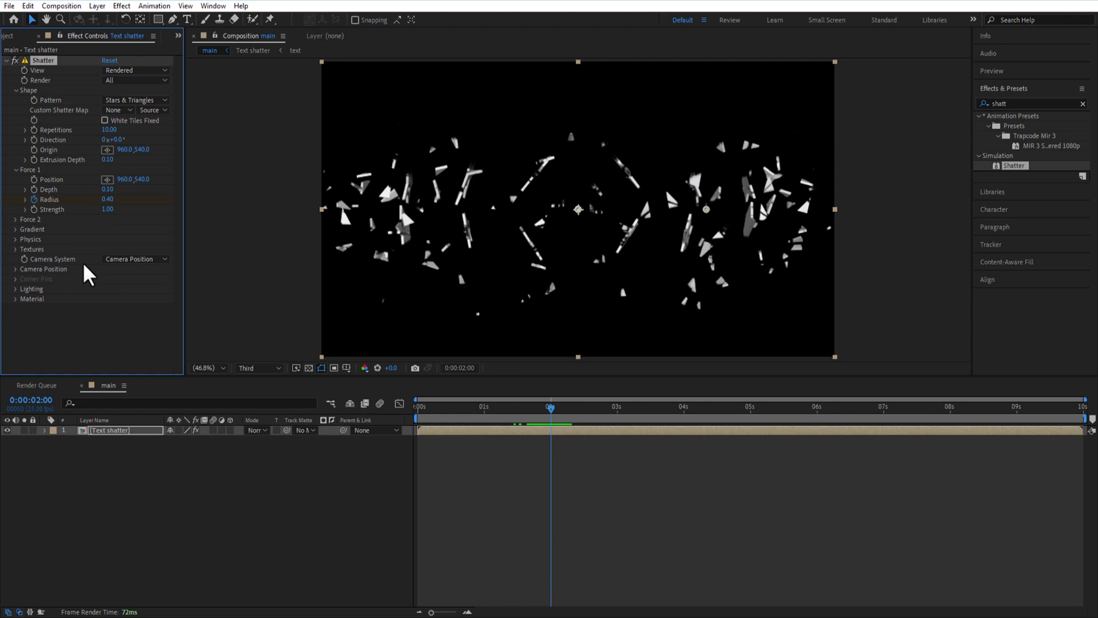
left_click(108, 200)
type("0.10")
key("Return")
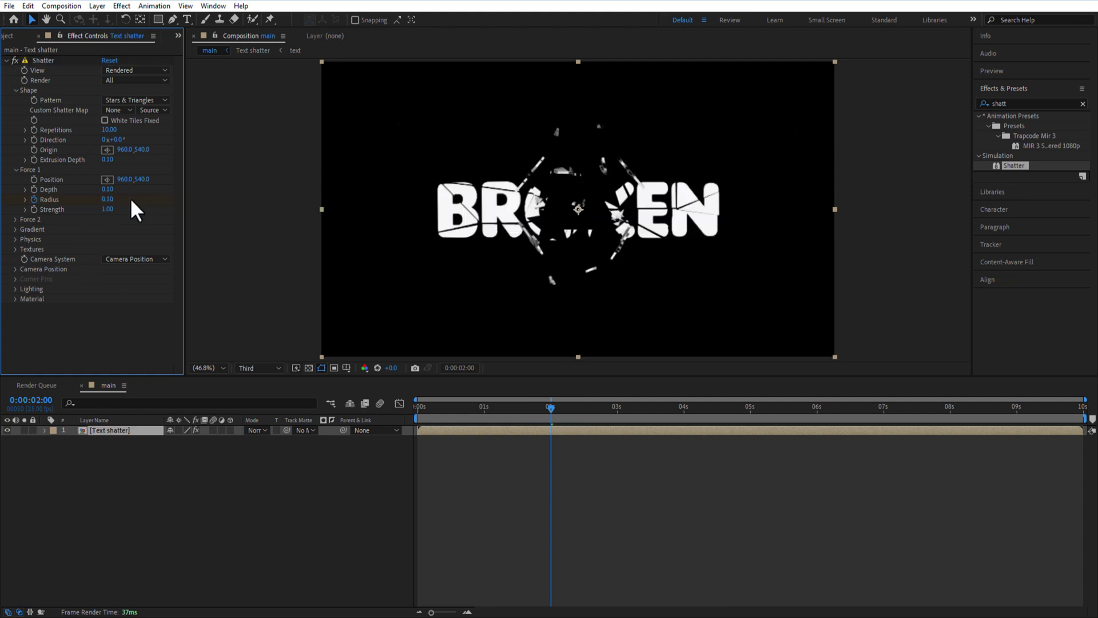
left_click_drag(570, 416, 684, 416)
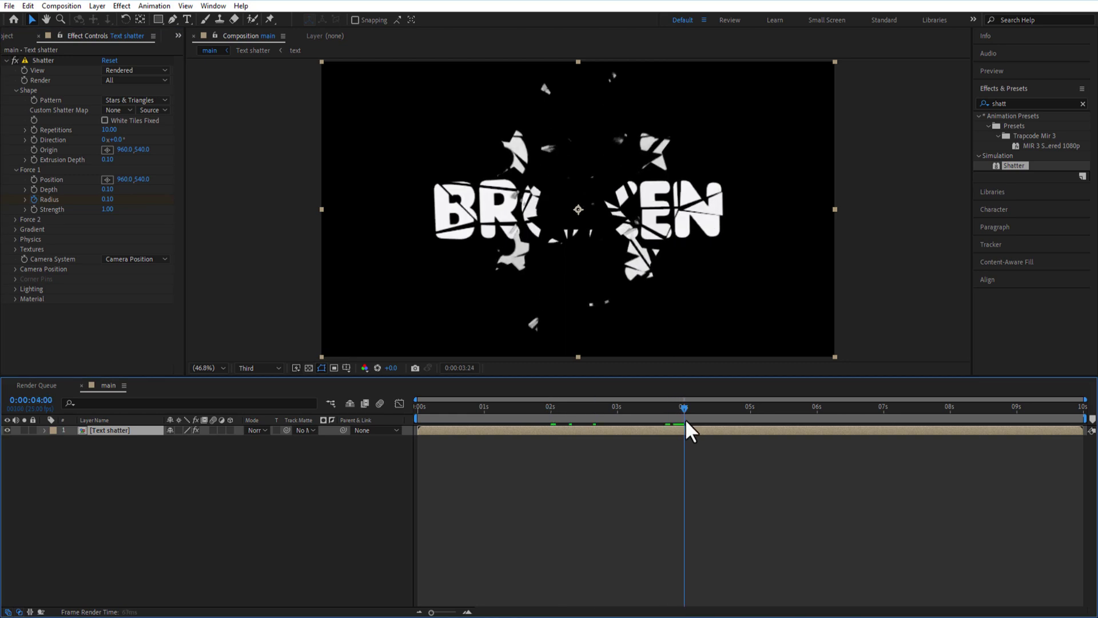
left_click(107, 199)
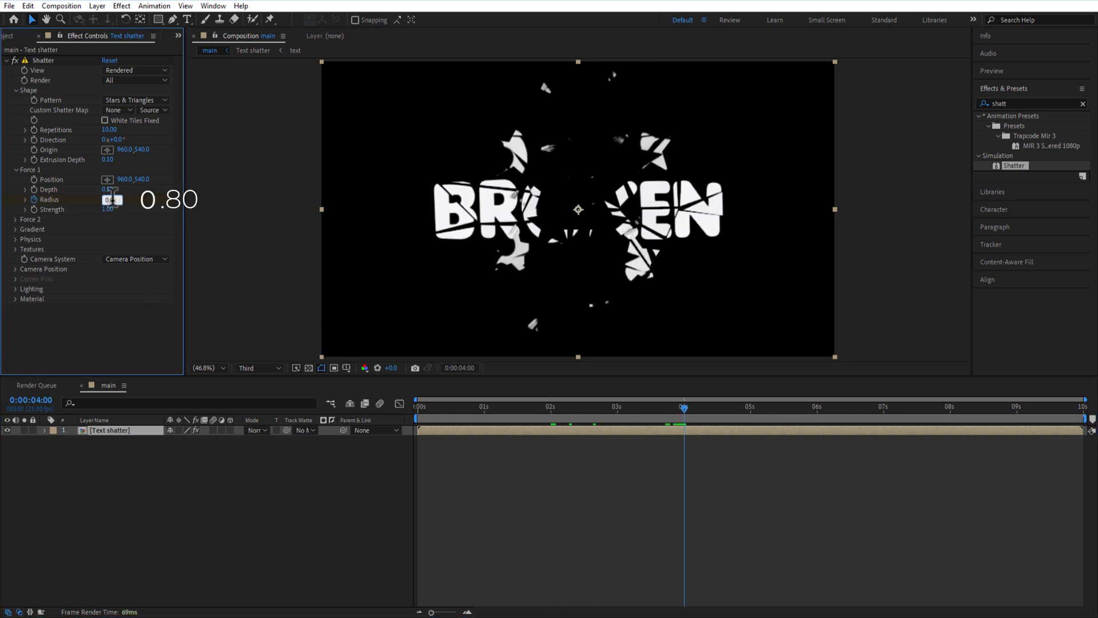
type("0.8")
key("Return")
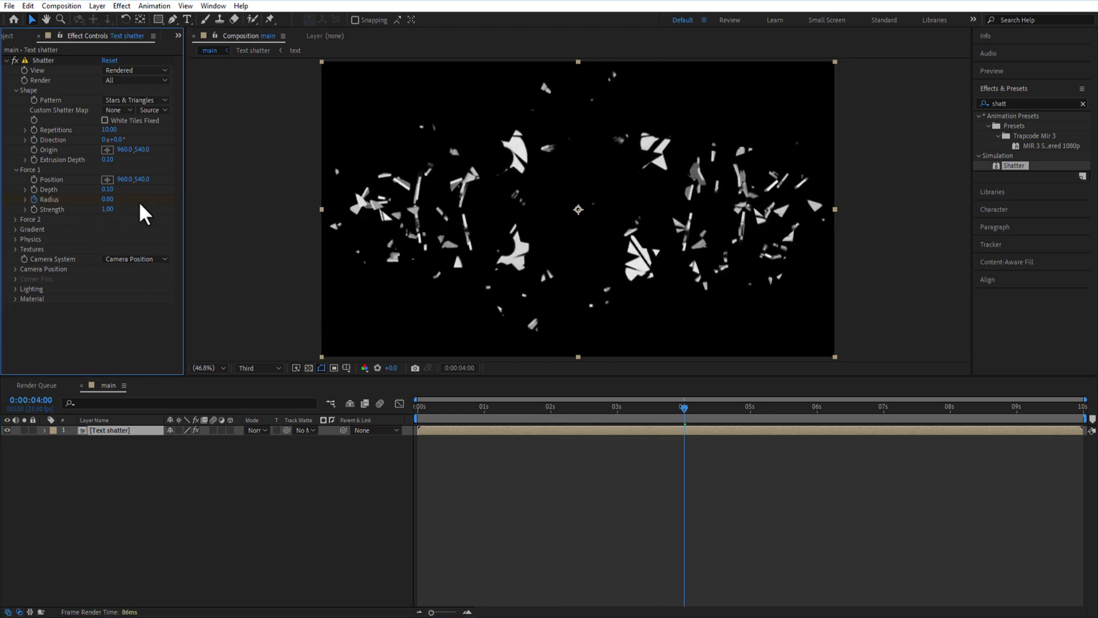
Step: Apply Easy Ease to both Radius keyframes on the Text shatter layer
left_click(145, 435)
key("u")
left_click_drag(703, 445, 534, 458)
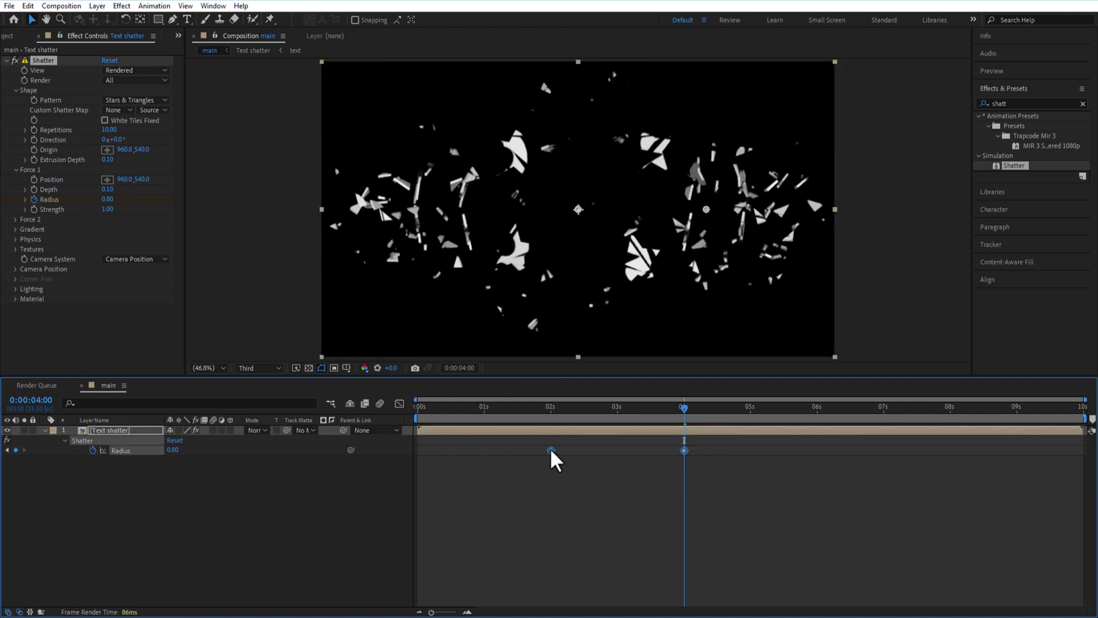
right_click(551, 449)
mouse_move(684, 441)
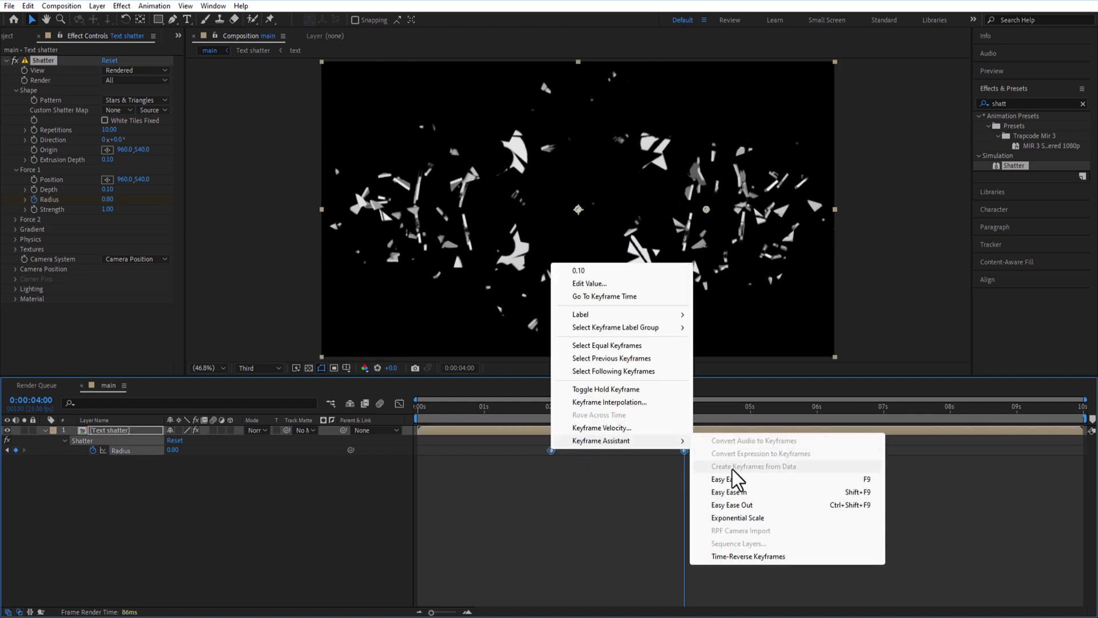
left_click(735, 479)
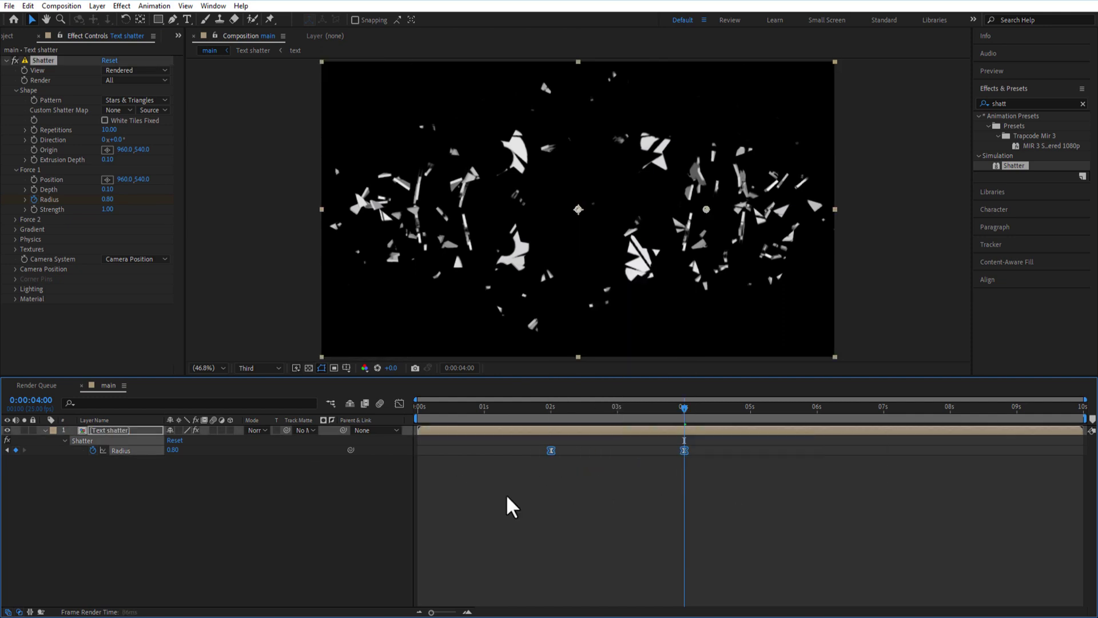
Step: Duplicate the Text shatter layer and rename the copy 'Text shatter 1'
left_click(44, 430)
left_click(114, 433)
key("ctrl+d")
right_click(131, 429)
left_click(150, 400)
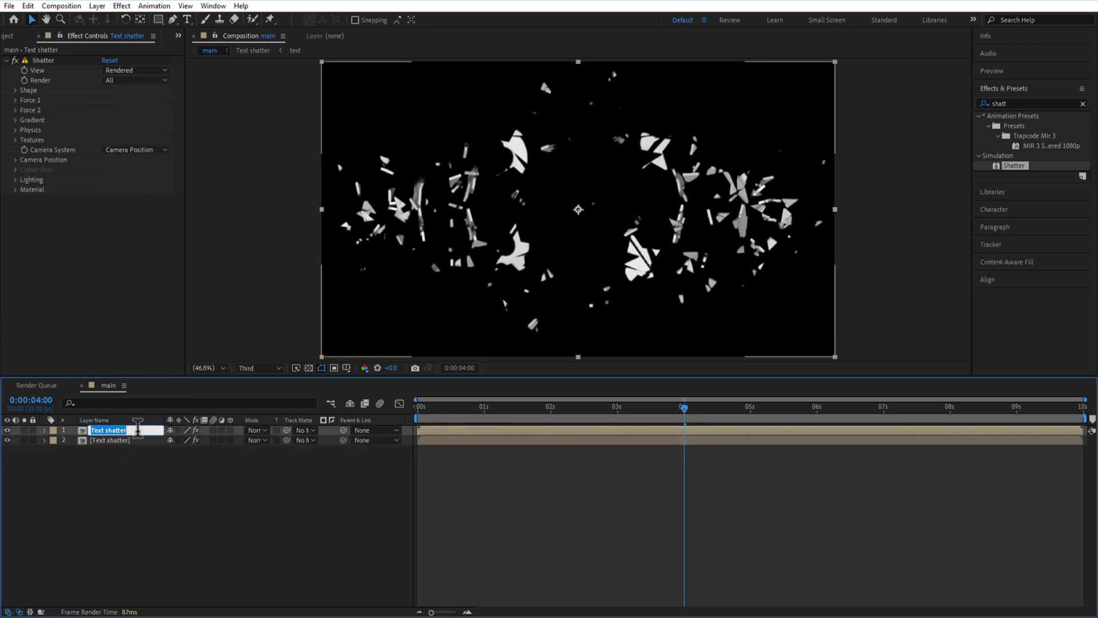
left_click(137, 430)
type("1")
key("Return")
Step: Give Text shatter 1 the Glass pattern with 200 repetitions and Extrusion Depth 0.20
left_click(15, 91)
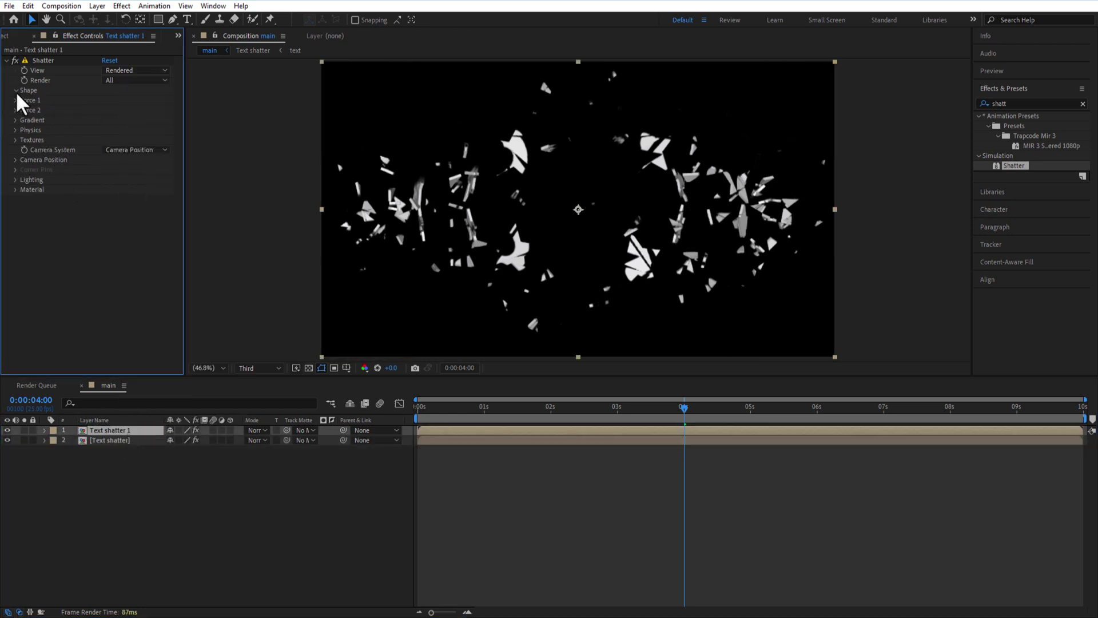
left_click(117, 100)
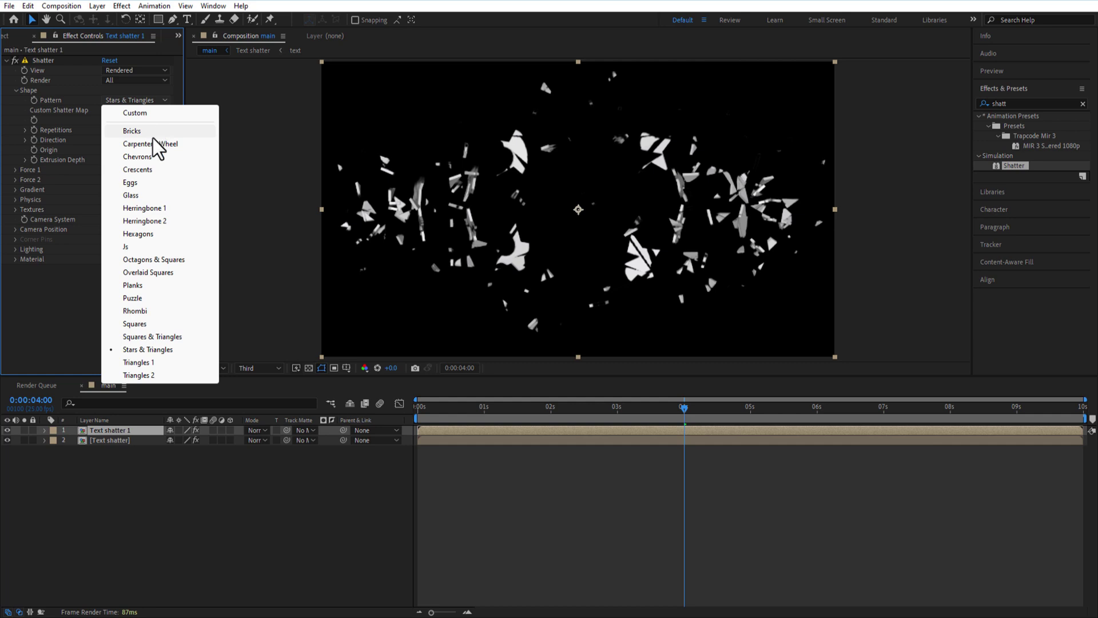
left_click(142, 196)
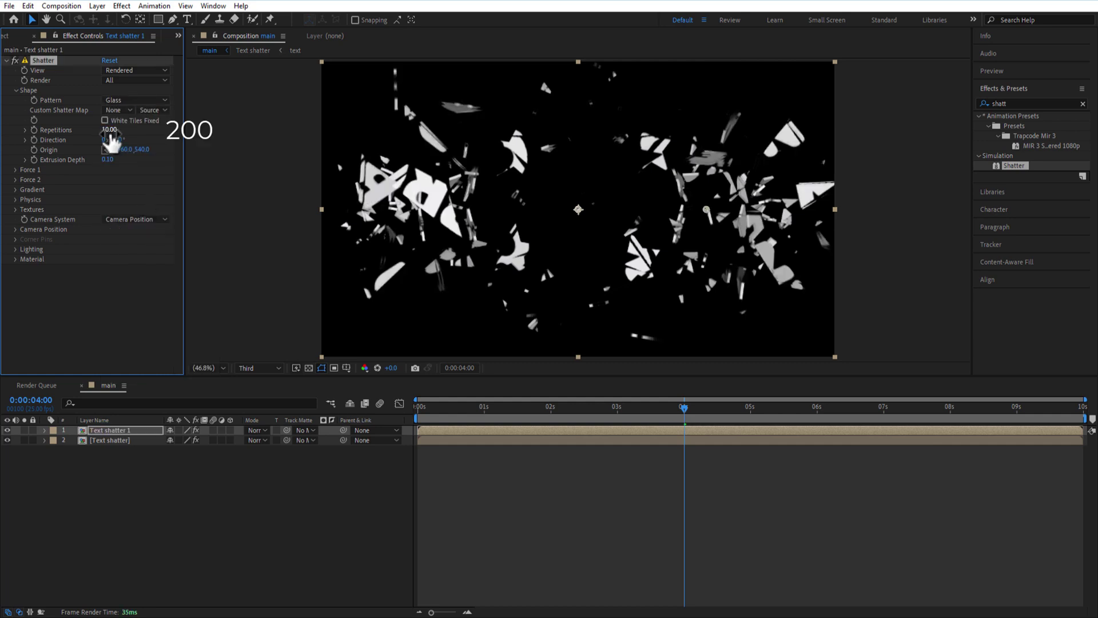
left_click(112, 130)
type("200")
key("Return")
left_click(108, 159)
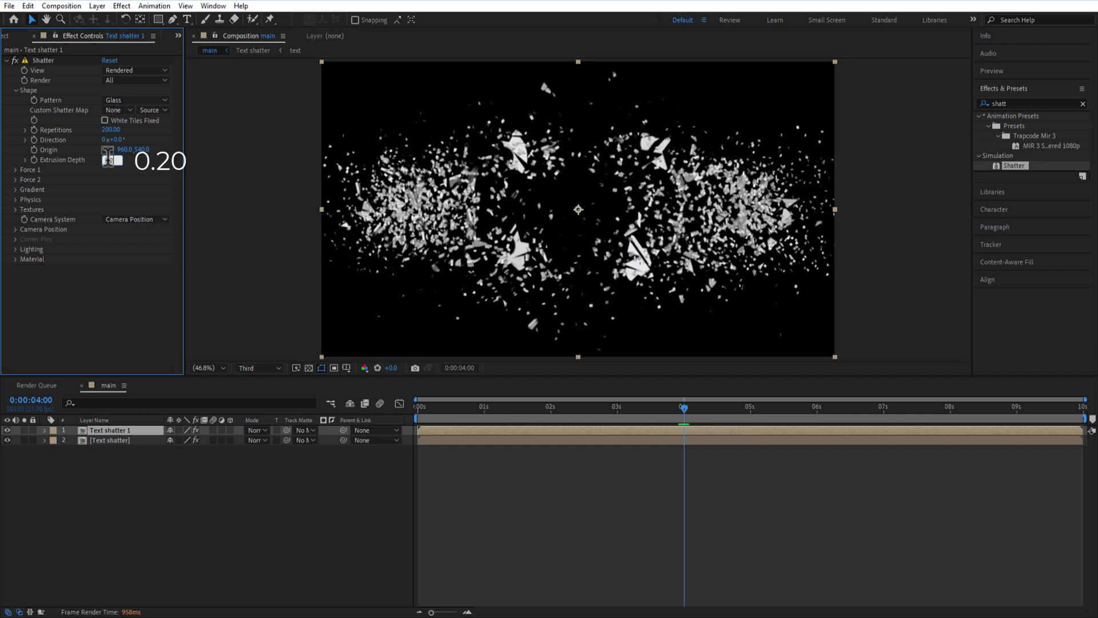
key("Return")
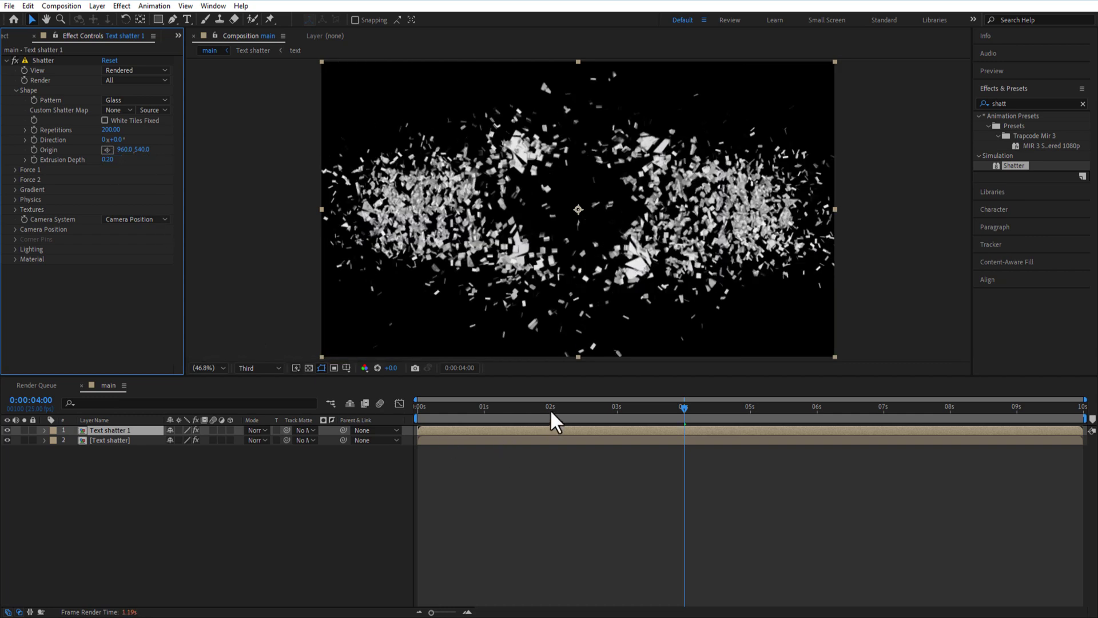
Step: At 2 seconds, set Text shatter 1's Force 1 Radius to 0.15 and Strength to 0.50
left_click(550, 408)
left_click(16, 170)
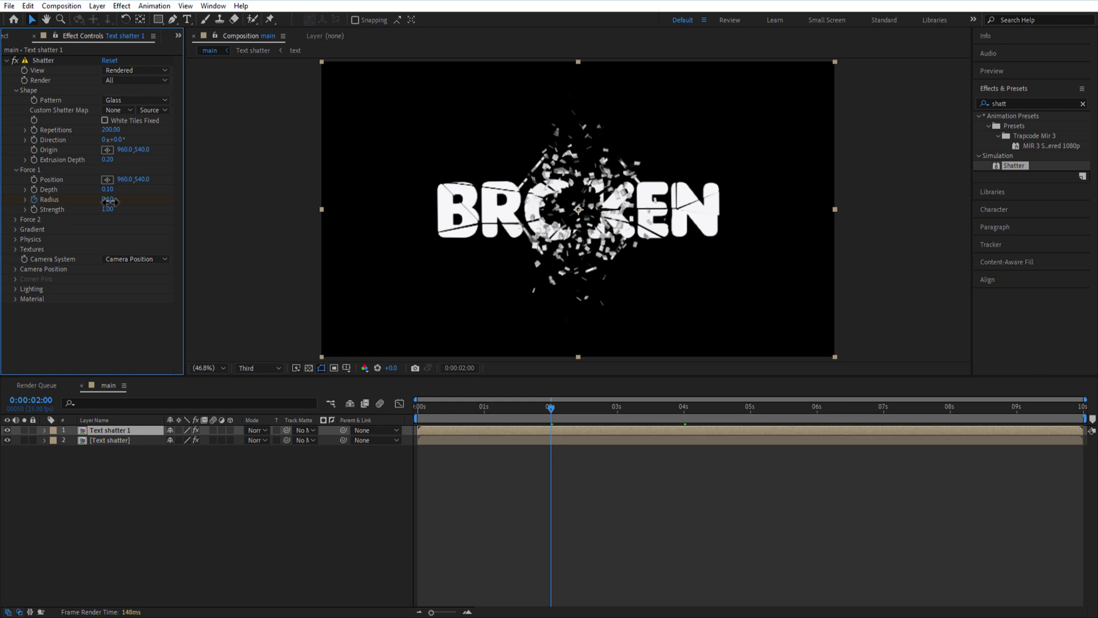
left_click(108, 200)
type("0.15")
key("Return")
left_click(109, 209)
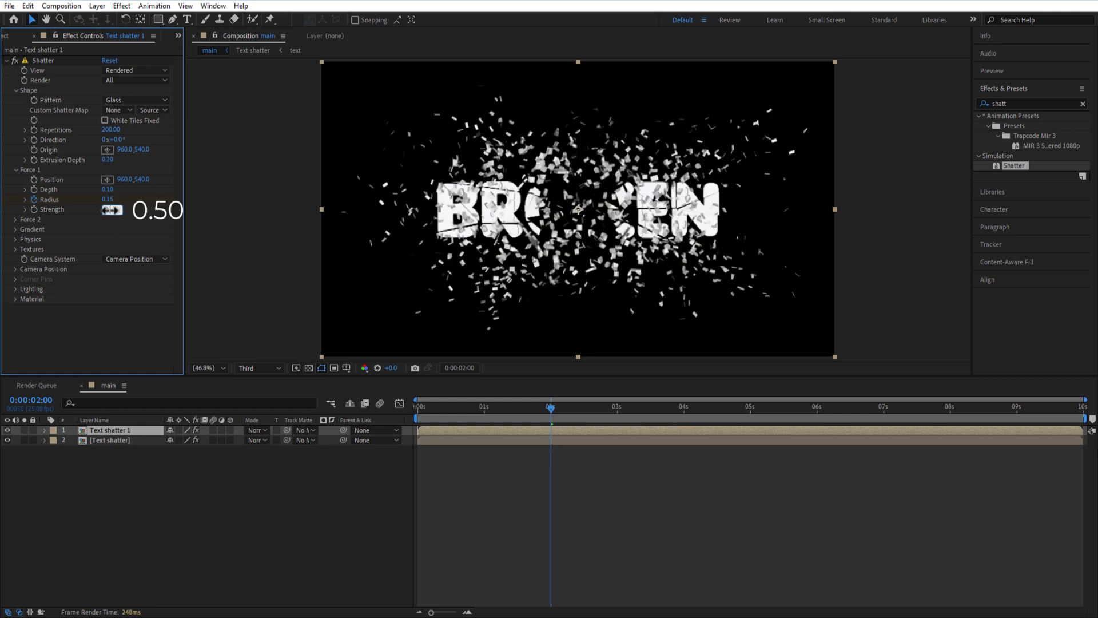
type("0.50")
key("Return")
Step: Duplicate Text shatter 1 and give the copy a Mass Variance of 50
left_click(117, 431)
key("ctrl+d")
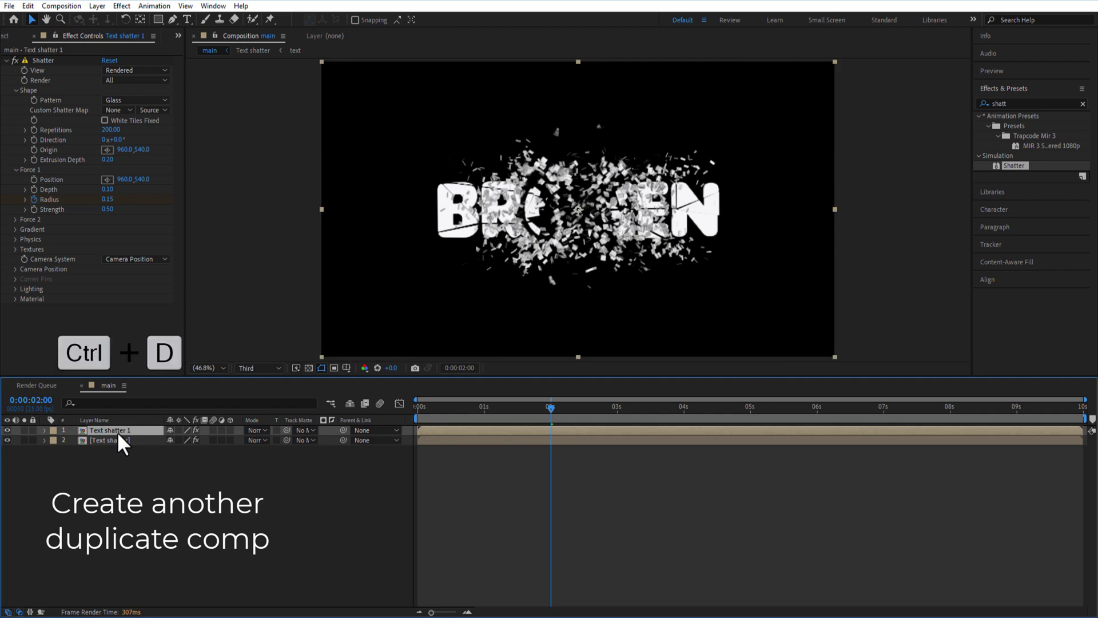
left_click(16, 129)
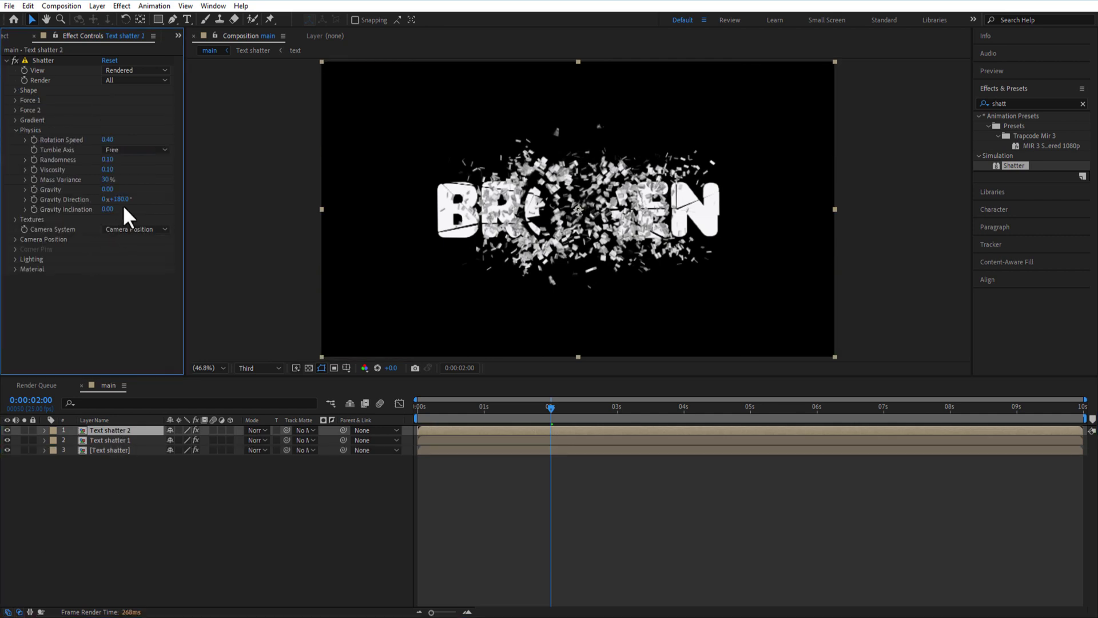
left_click(108, 180)
key("Return")
Step: Duplicate the original Text shatter as 'Text shatter 3' and move it to the top
left_click(119, 449)
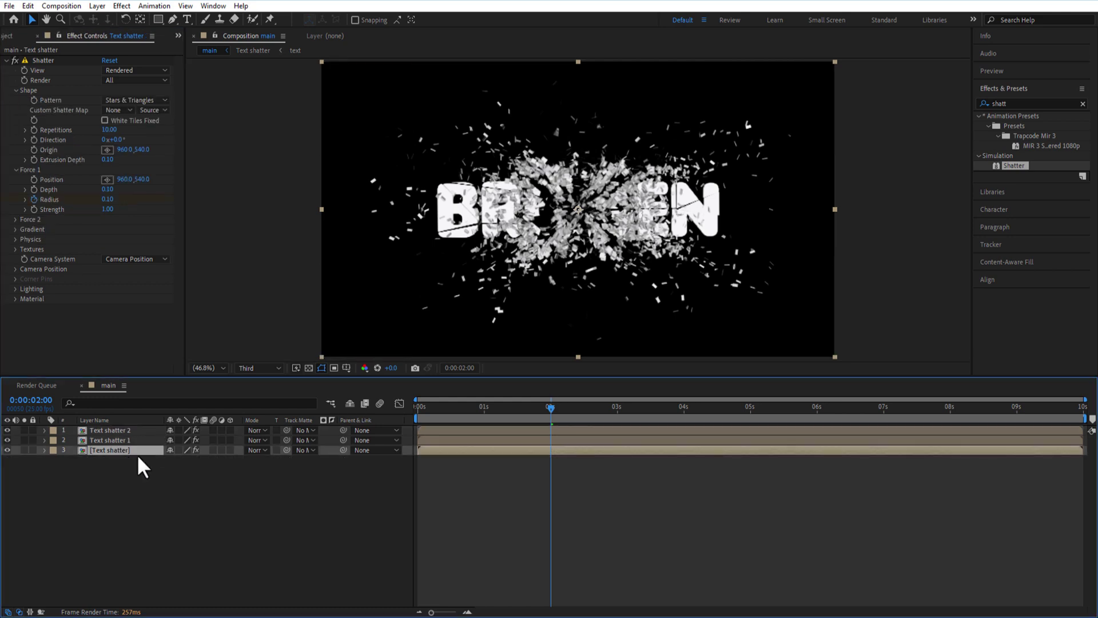
key("ctrl+d")
right_click(139, 446)
left_click(150, 415)
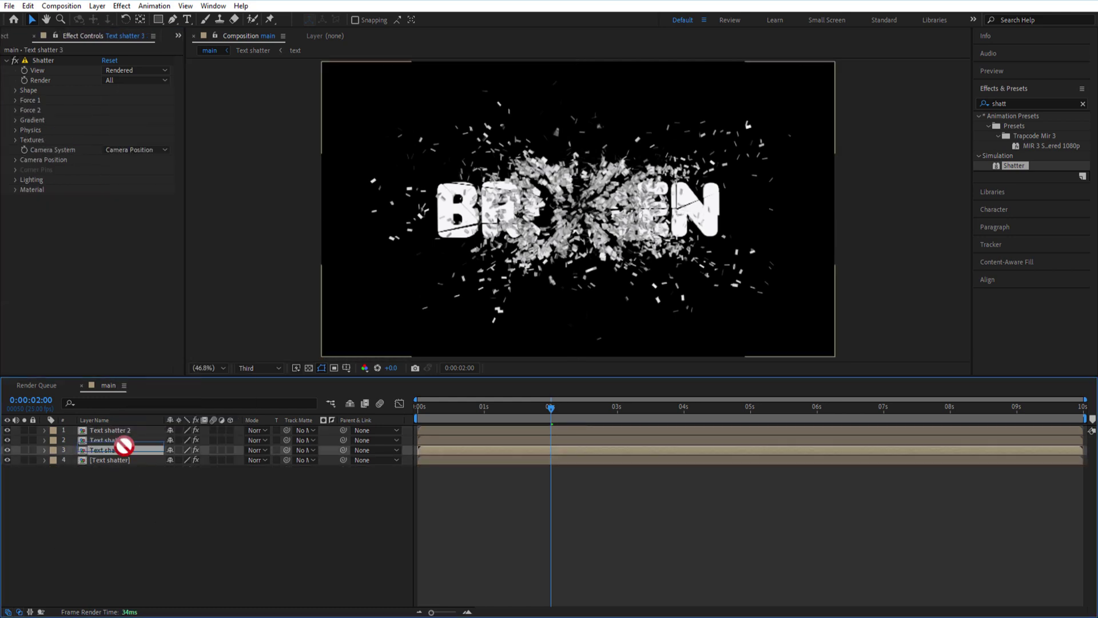
left_click_drag(125, 446, 126, 428)
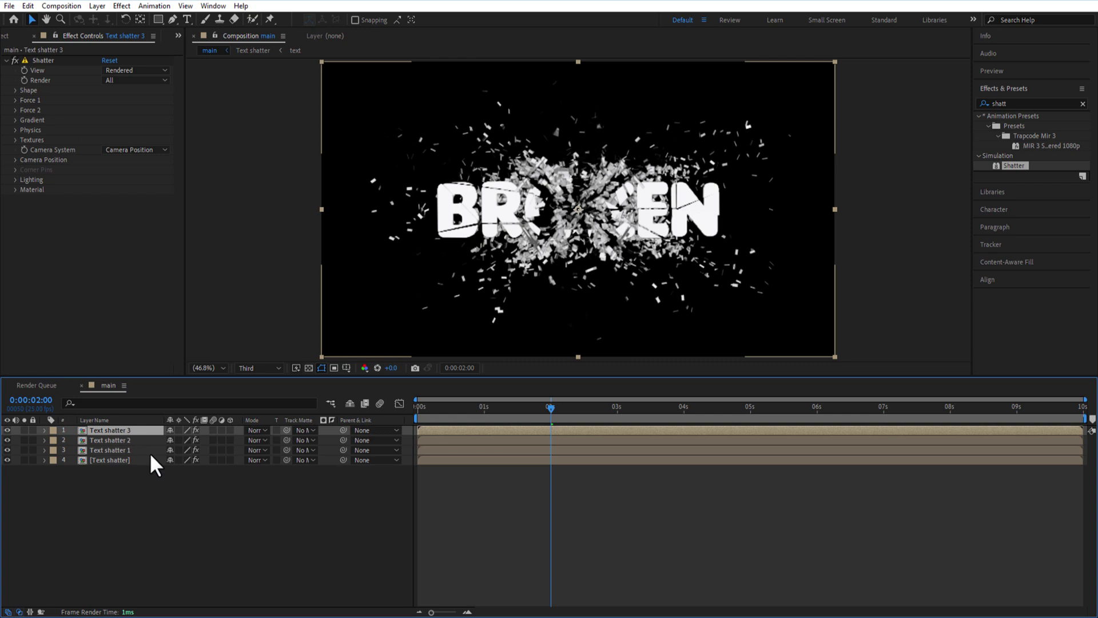
Step: Give Text shatter 3 the Glass pattern, Force 1 Strength 0.50 and Rotation Speed 0.20
left_click(17, 91)
left_click(124, 100)
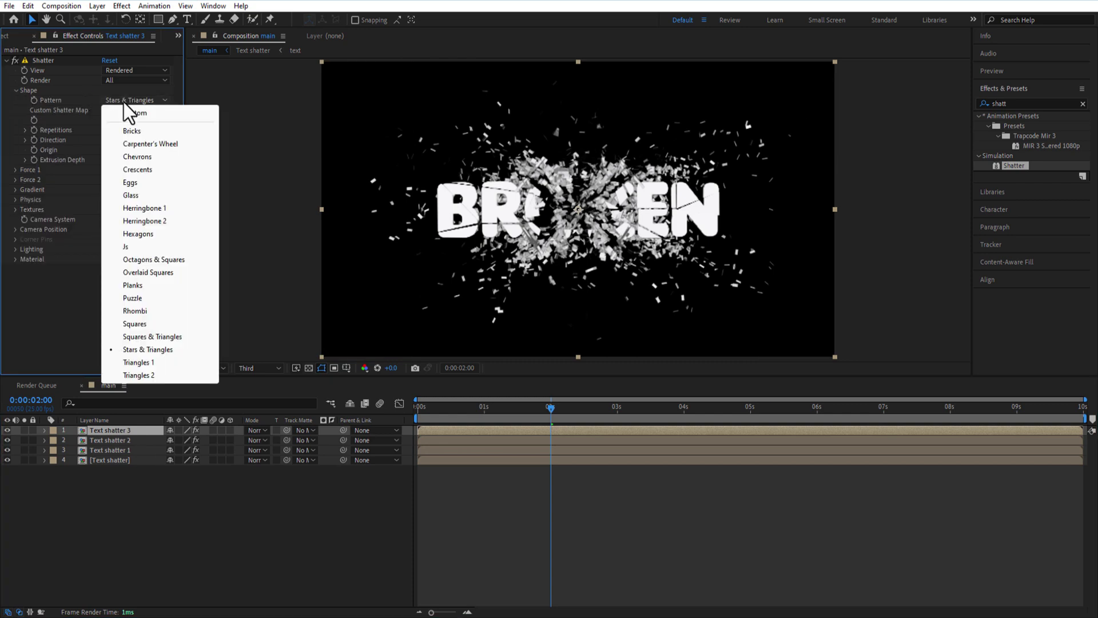
left_click(128, 197)
left_click(15, 170)
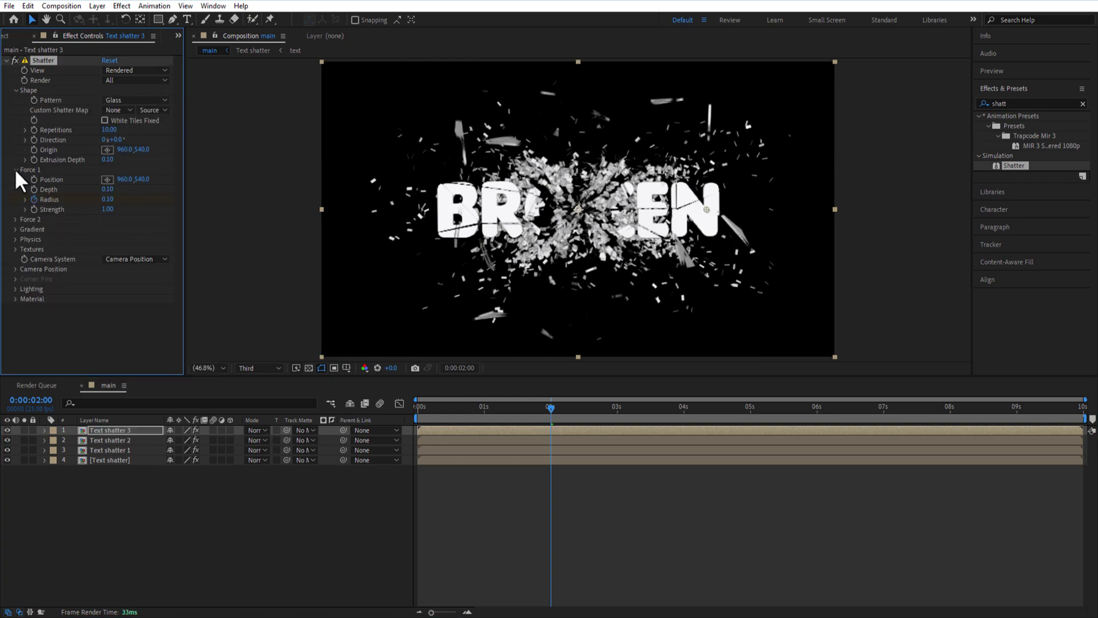
left_click(108, 209)
type("0.5")
key("Return")
left_click(15, 239)
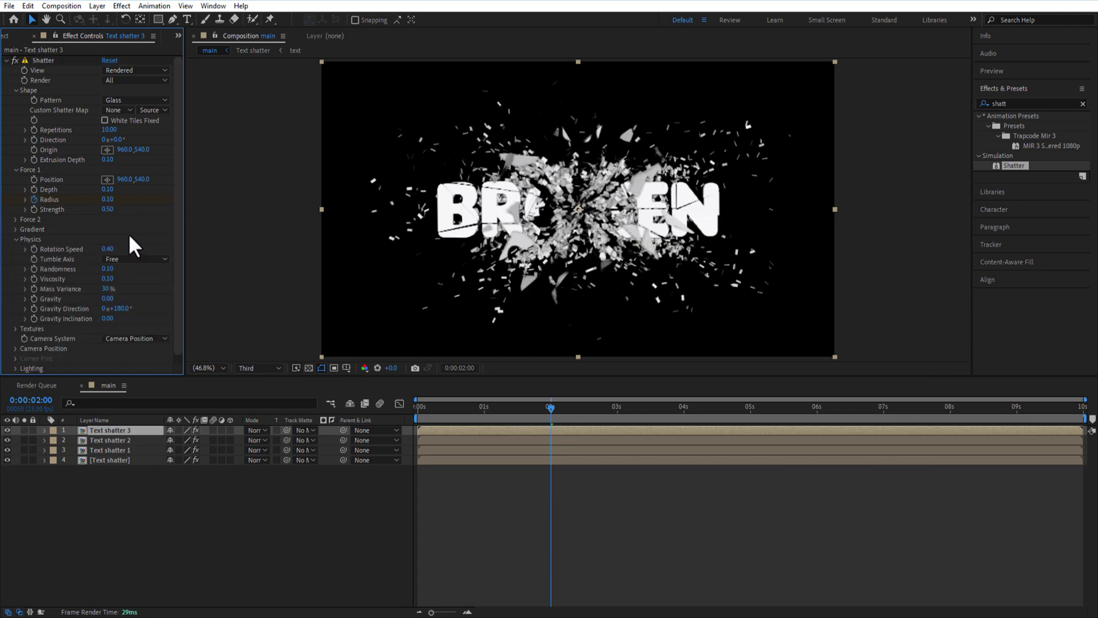
left_click(108, 249)
type("0.2")
key("Return")
Step: Pre-compose all four Text shatter layers into a comp named 'shattering'
left_click(113, 459)
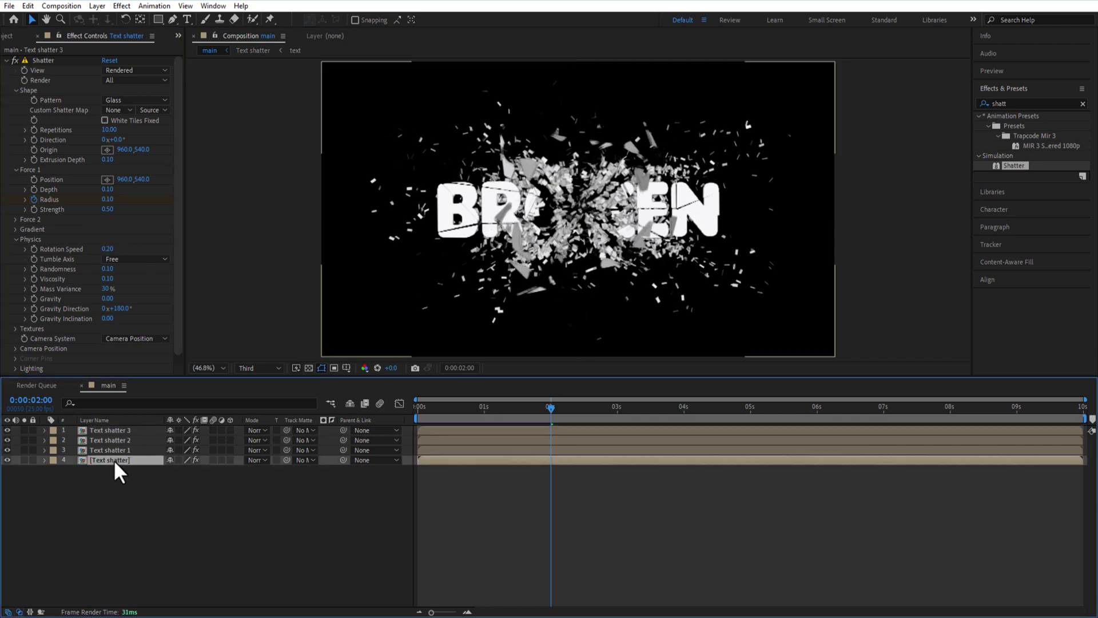
left_click(113, 450, "ctrl")
left_click(111, 440, "ctrl")
left_click(112, 430, "ctrl")
right_click(113, 428)
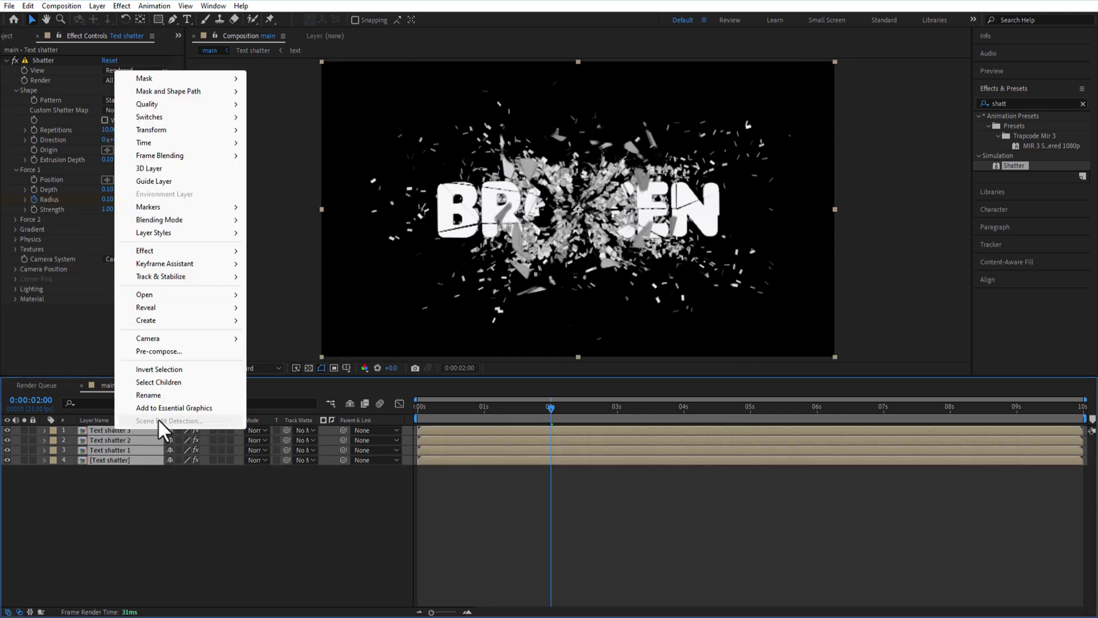
left_click(156, 351)
type("shattering")
key("Return")
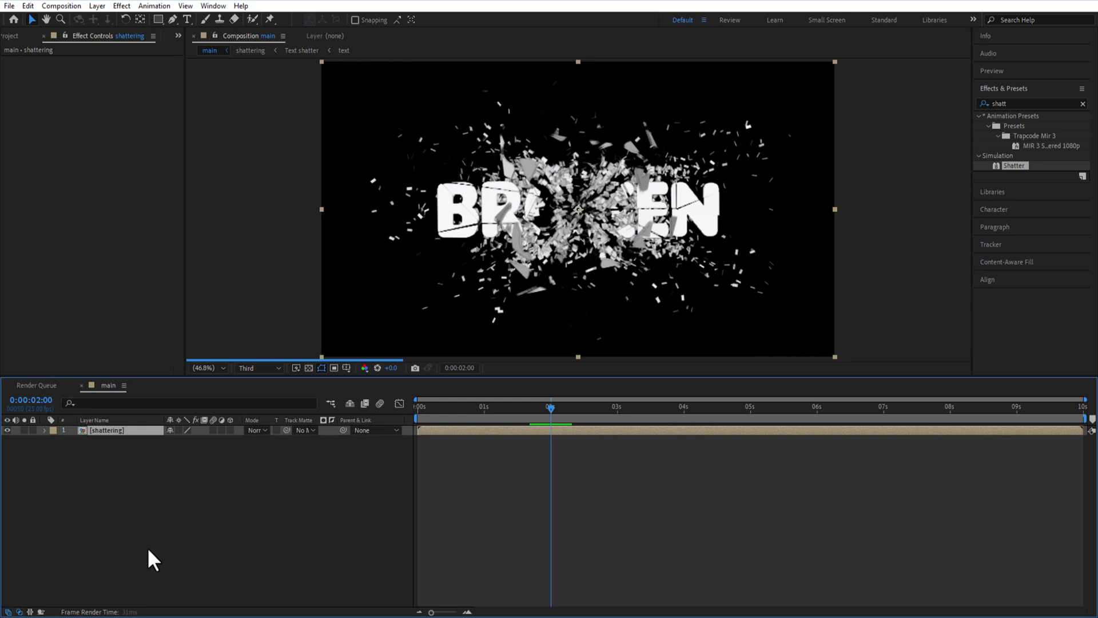
Step: Add a new white solid layer to the composition
right_click(143, 523)
mouse_move(200, 378)
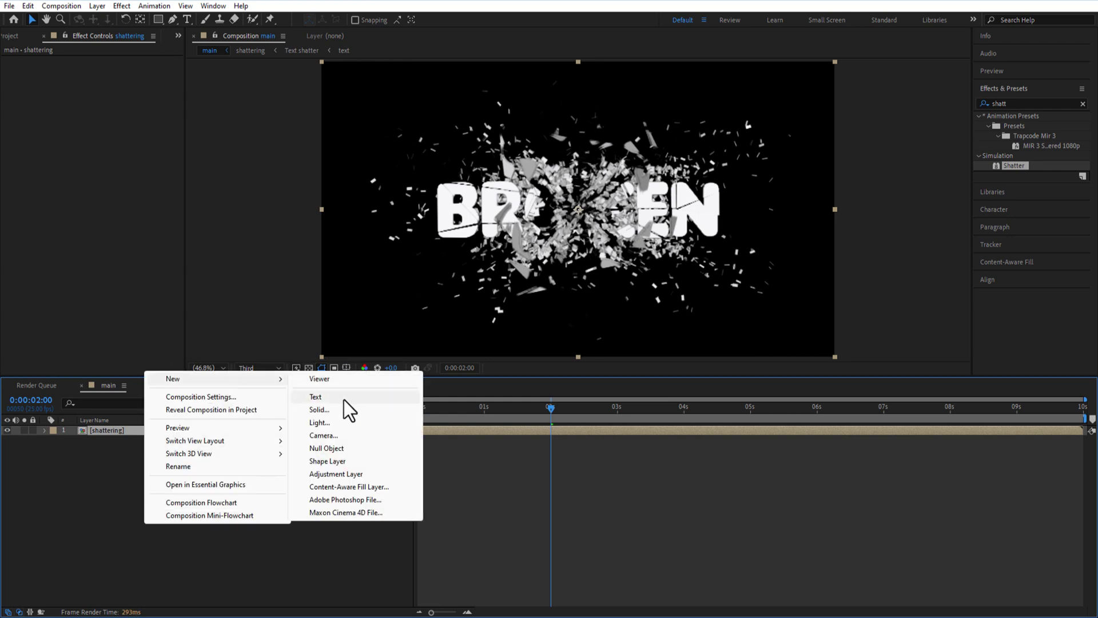
left_click(331, 411)
left_click(174, 431)
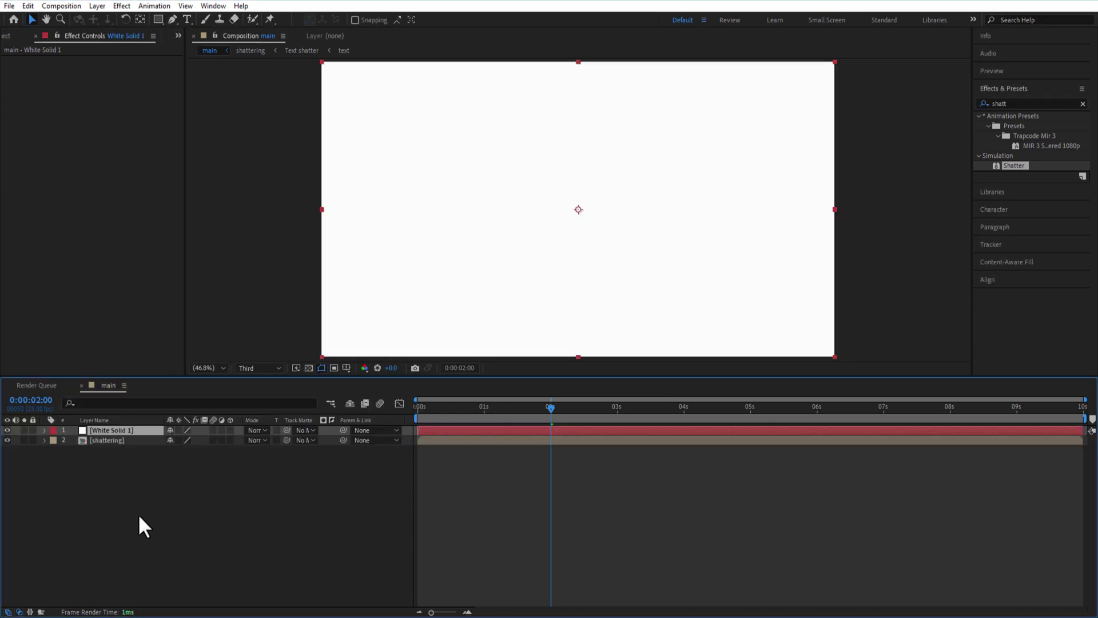
Step: Draw a black-filled circle over the white solid with the Ellipse tool
left_click(156, 18)
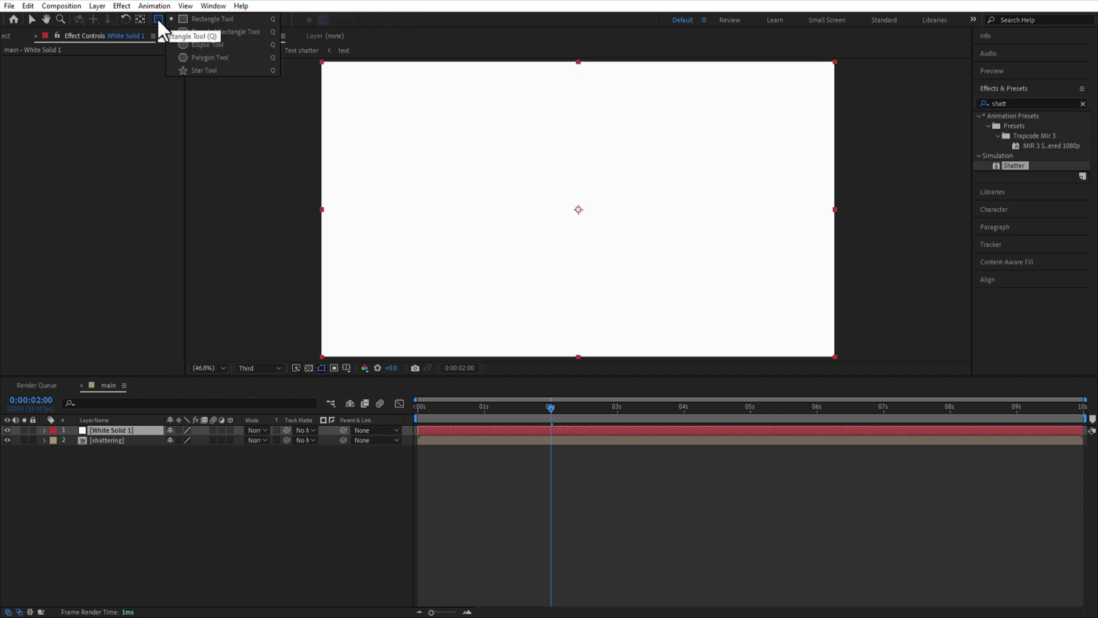
left_click(218, 44)
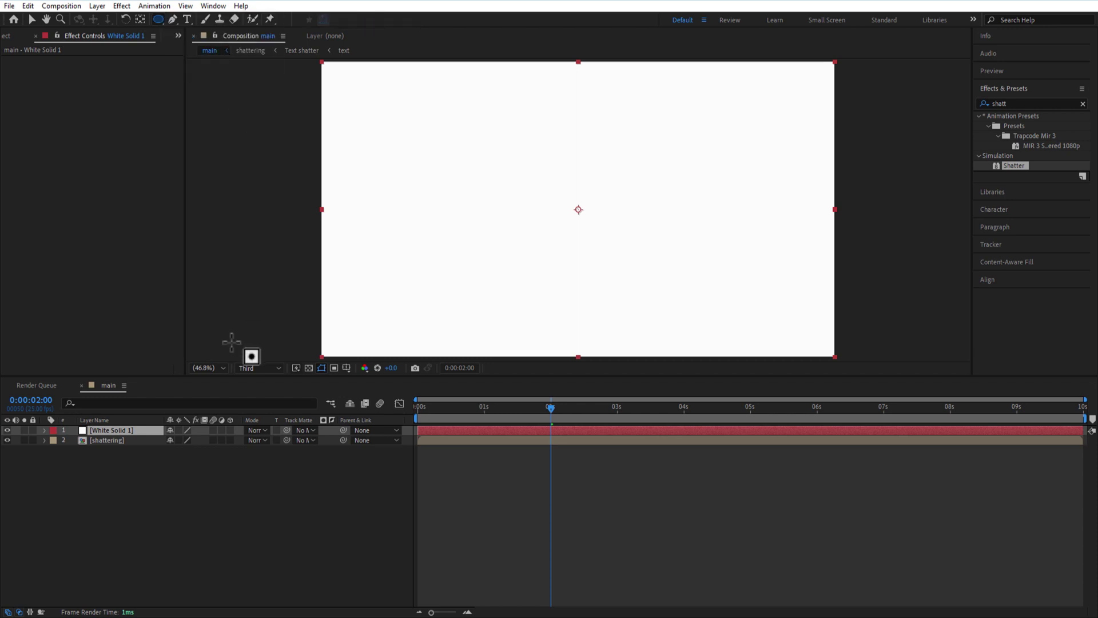
left_click(140, 469)
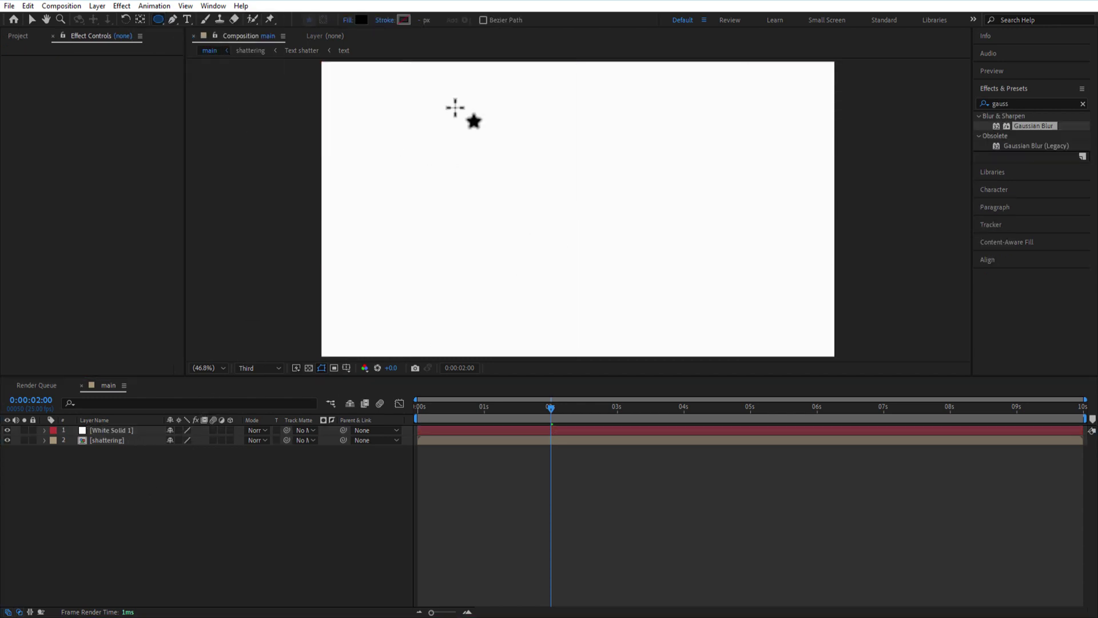
left_click(348, 21)
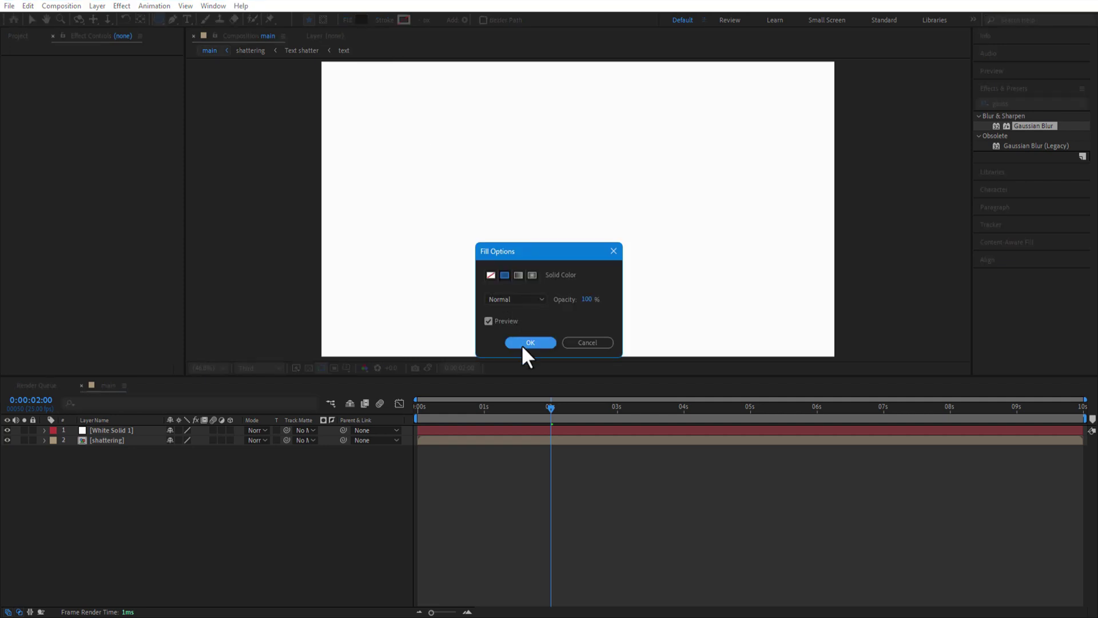
left_click(523, 343)
left_click(384, 20)
left_click(529, 343)
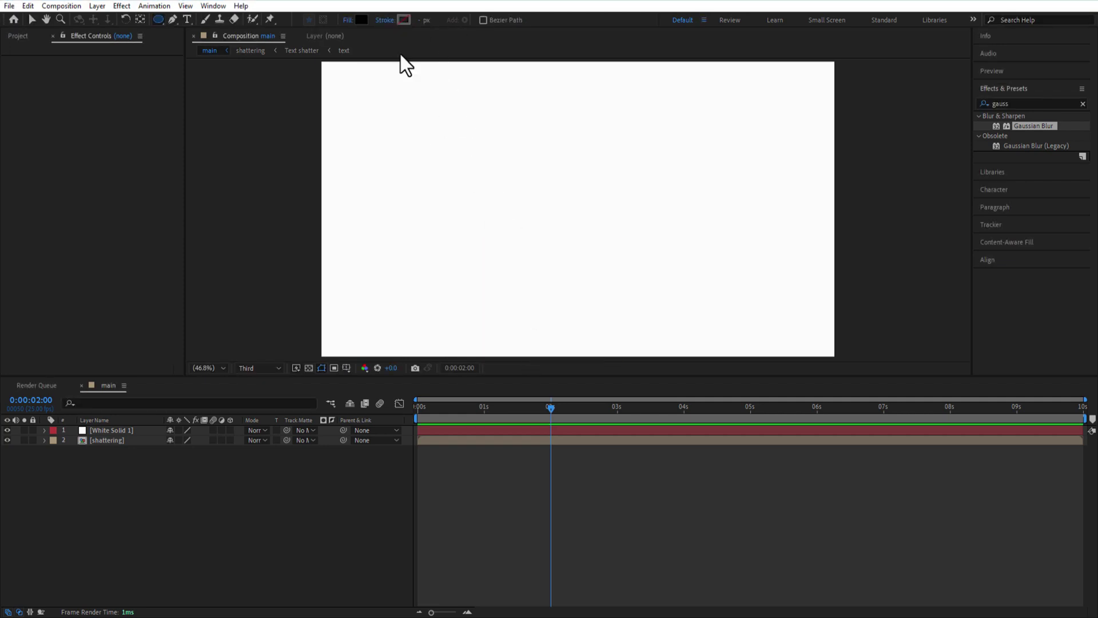
left_click(360, 20)
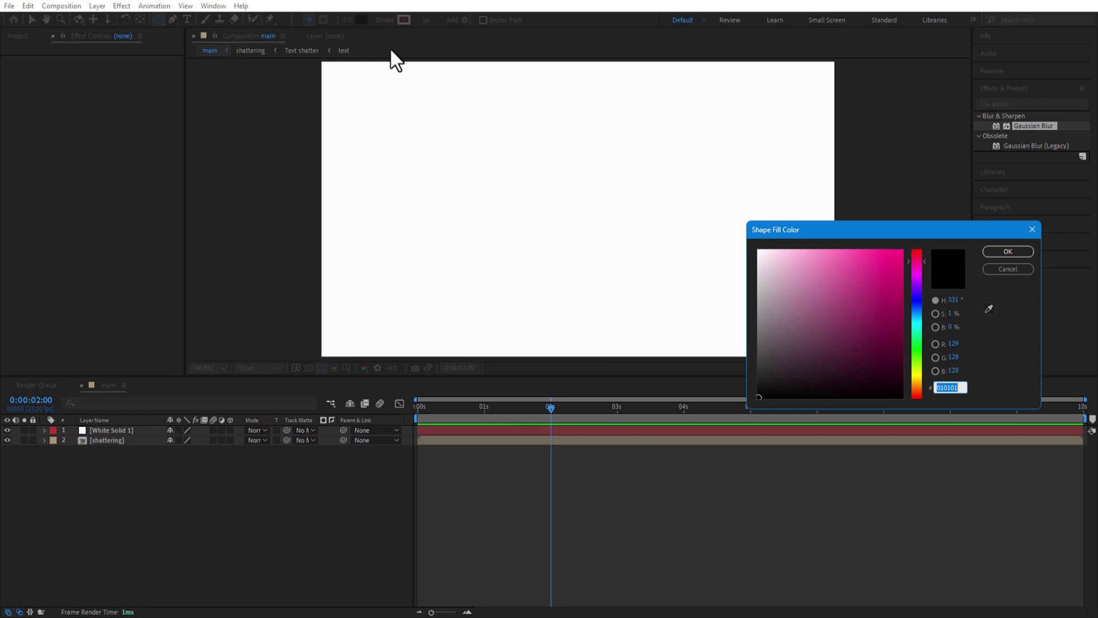
left_click(1005, 252)
left_click_drag(467, 130, 631, 297)
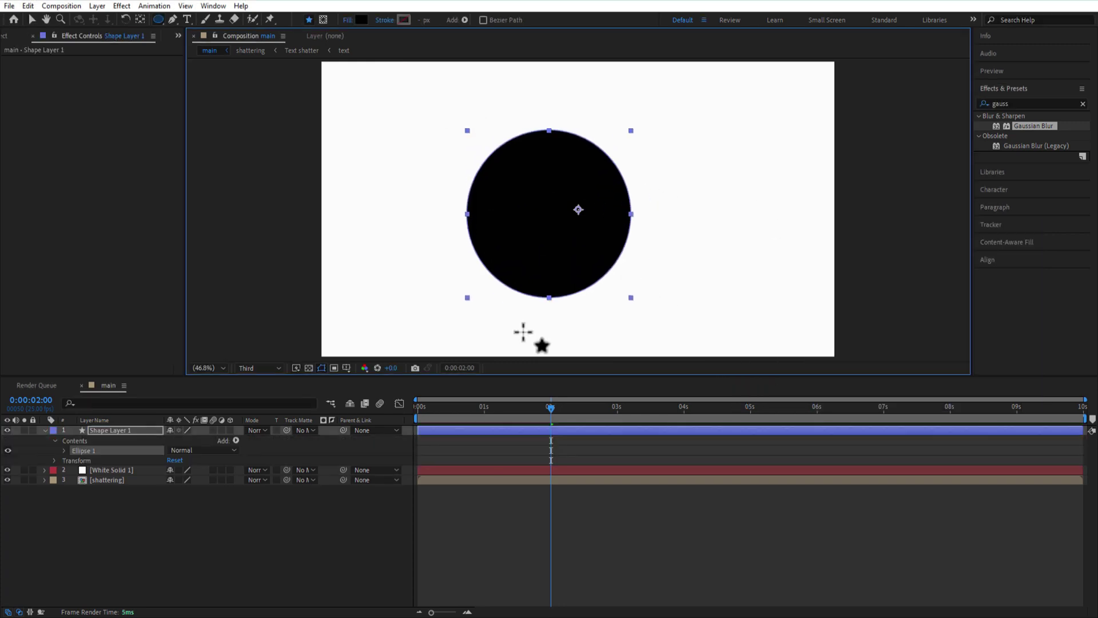
Step: Centre the circle's anchor point and align the circle to the composition centre
left_click(127, 431)
key("ctrl+alt+Home")
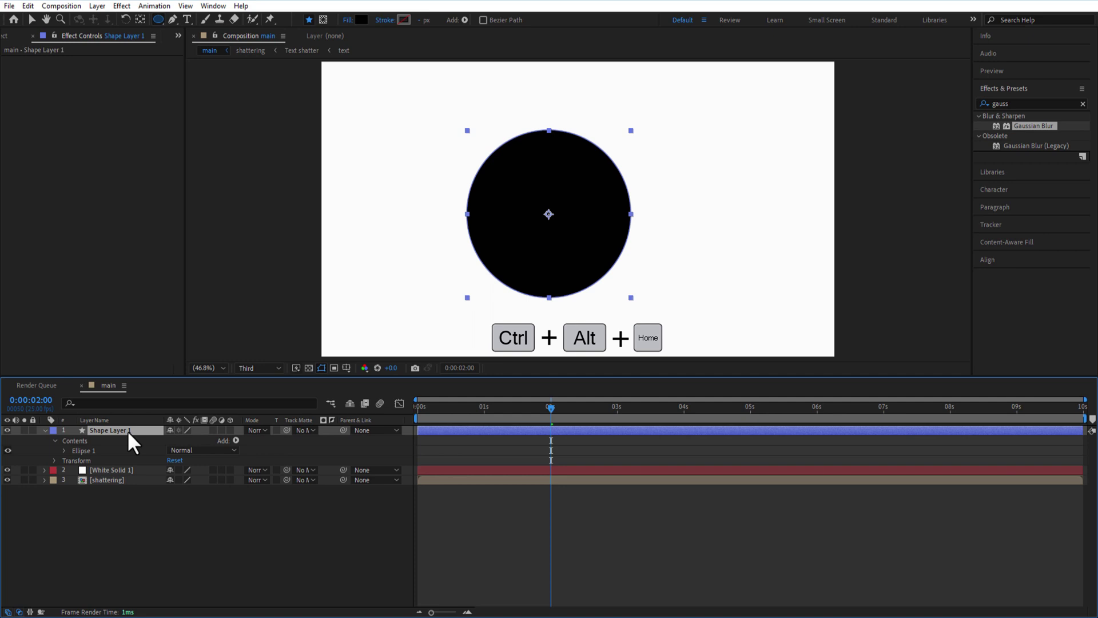
left_click(1011, 260)
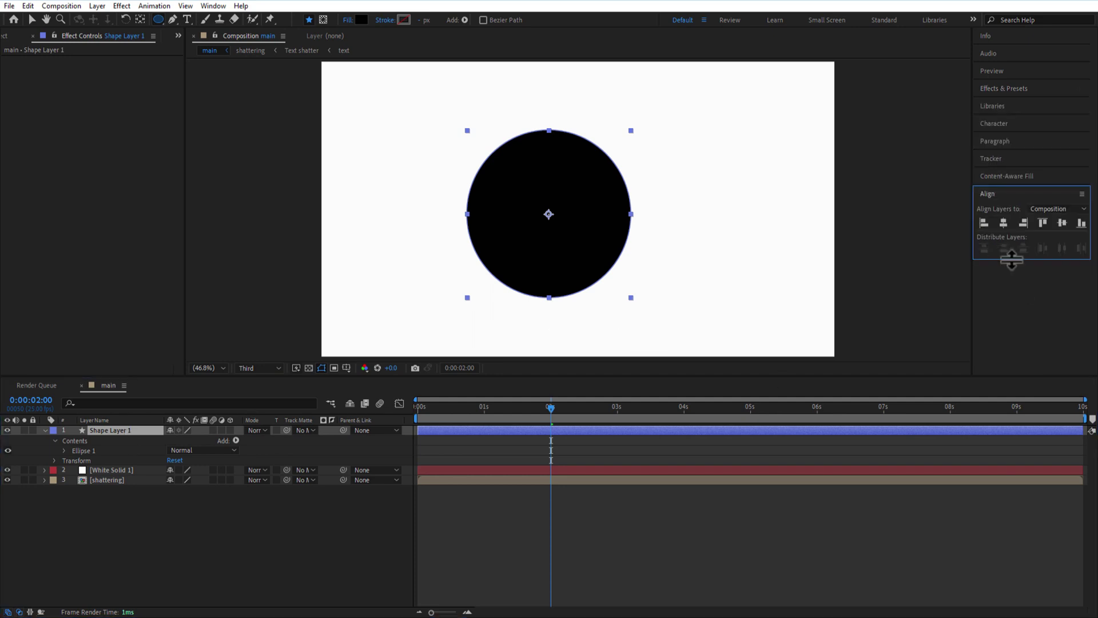
left_click(1004, 222)
left_click(1064, 222)
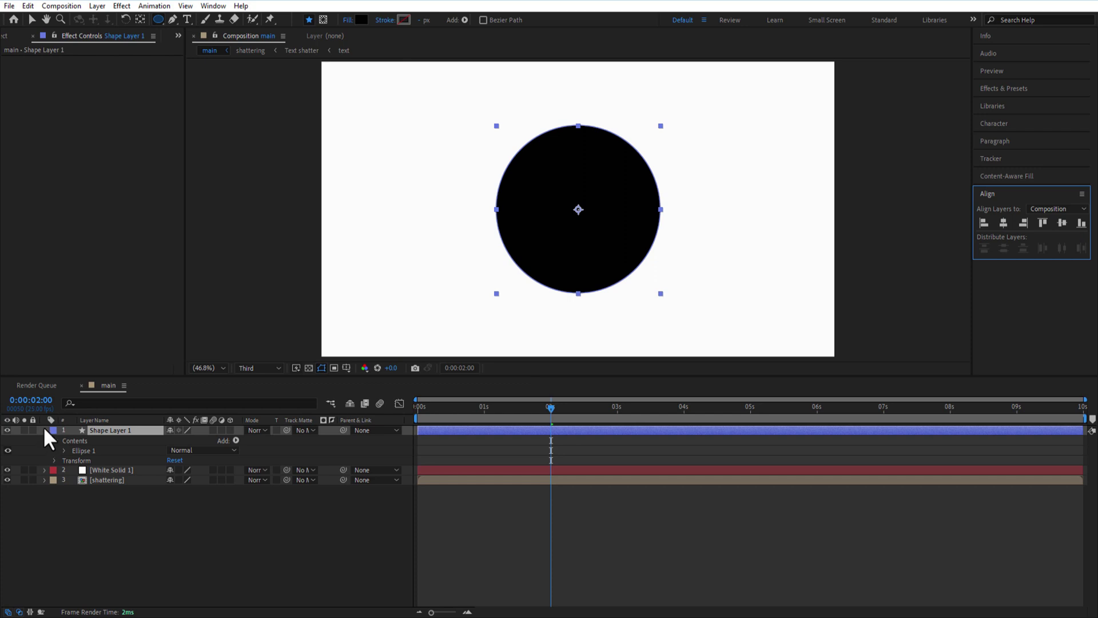
Step: Add Gaussian Blur to the circle with blurriness 400 and Repeat Edge Pixels off
left_click(1008, 88)
left_click_drag(1033, 127, 114, 430)
key("v")
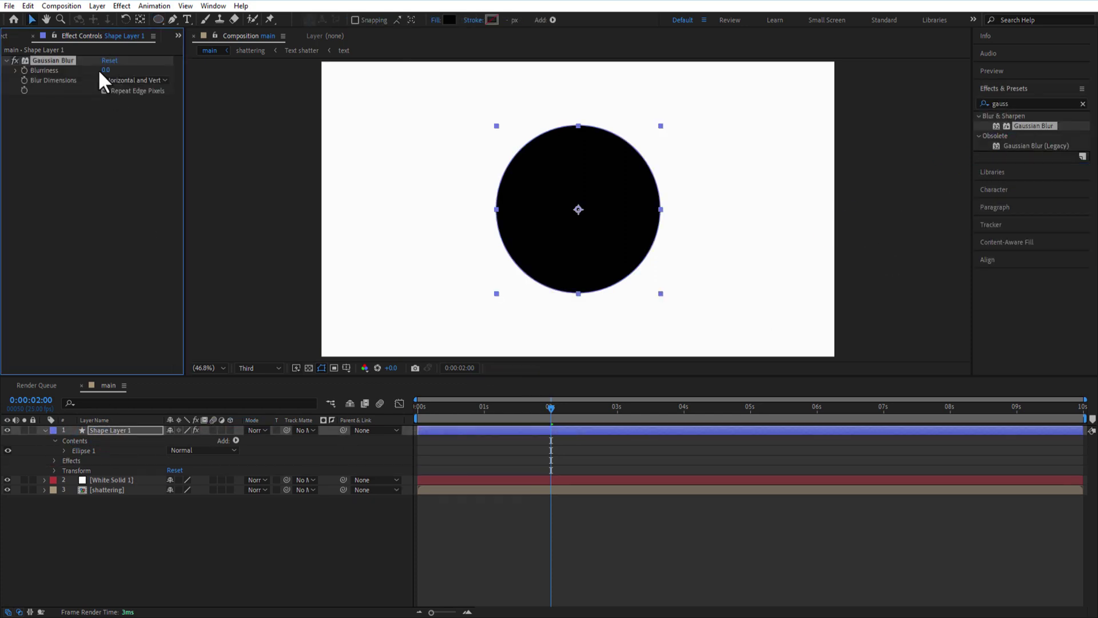
left_click(106, 70)
key("Return")
left_click(104, 90)
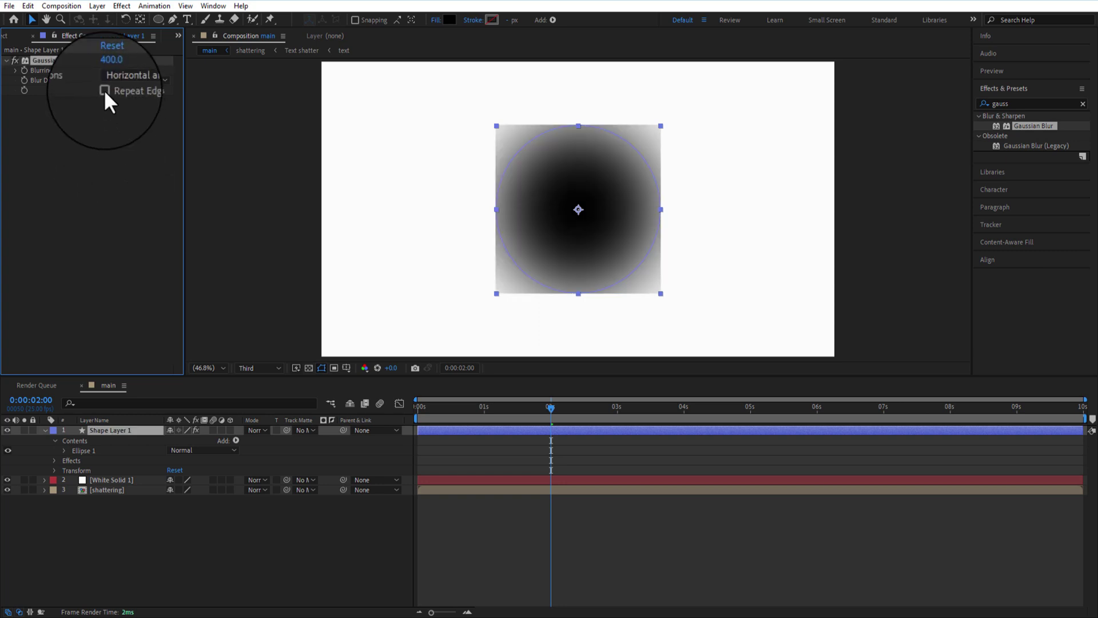
Step: Pre-compose the circle and white solid as 'circle' and hide that layer
left_click(44, 430)
left_click(111, 441, "shift")
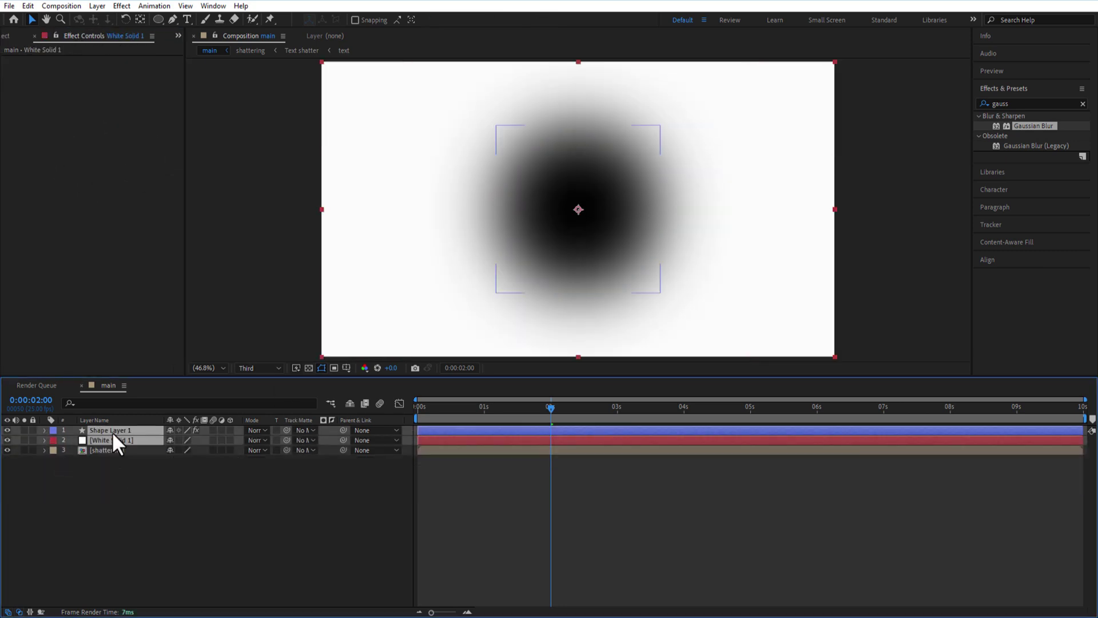
right_click(113, 432)
left_click(157, 353)
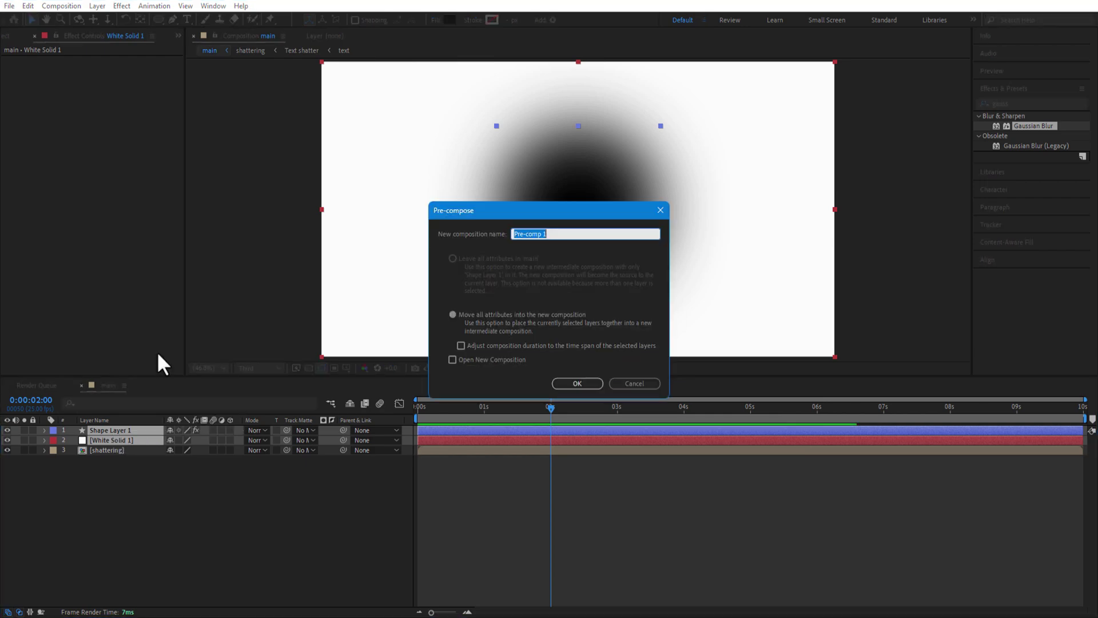
type("circle")
left_click(577, 384)
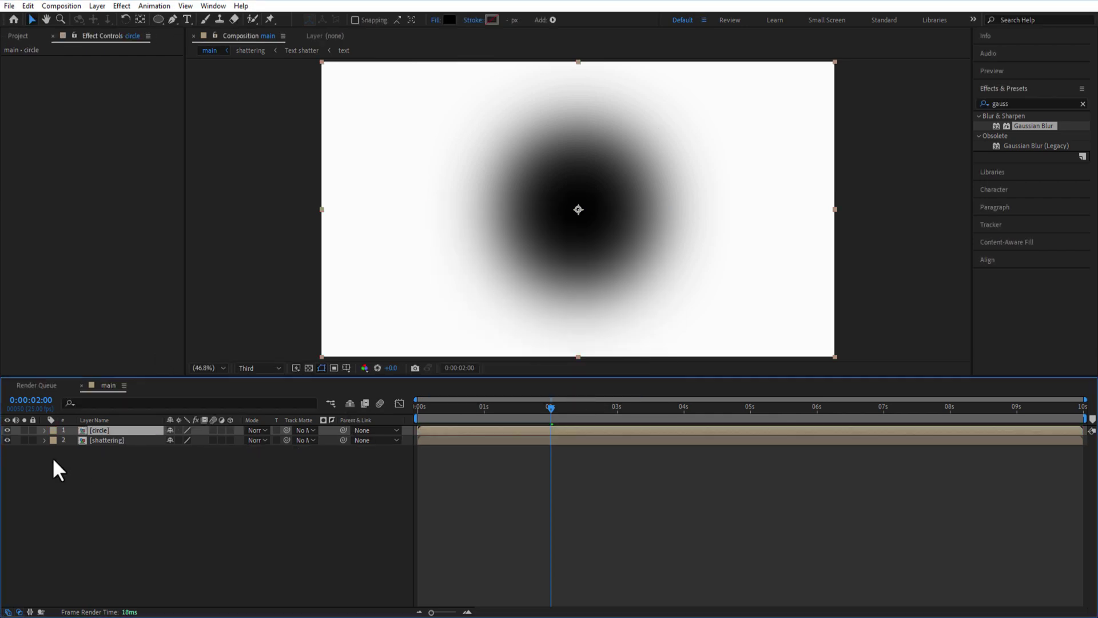
left_click(7, 431)
key("Tab")
Step: Add a new adjustment layer and apply Camera Lens Blur to it
right_click(76, 538)
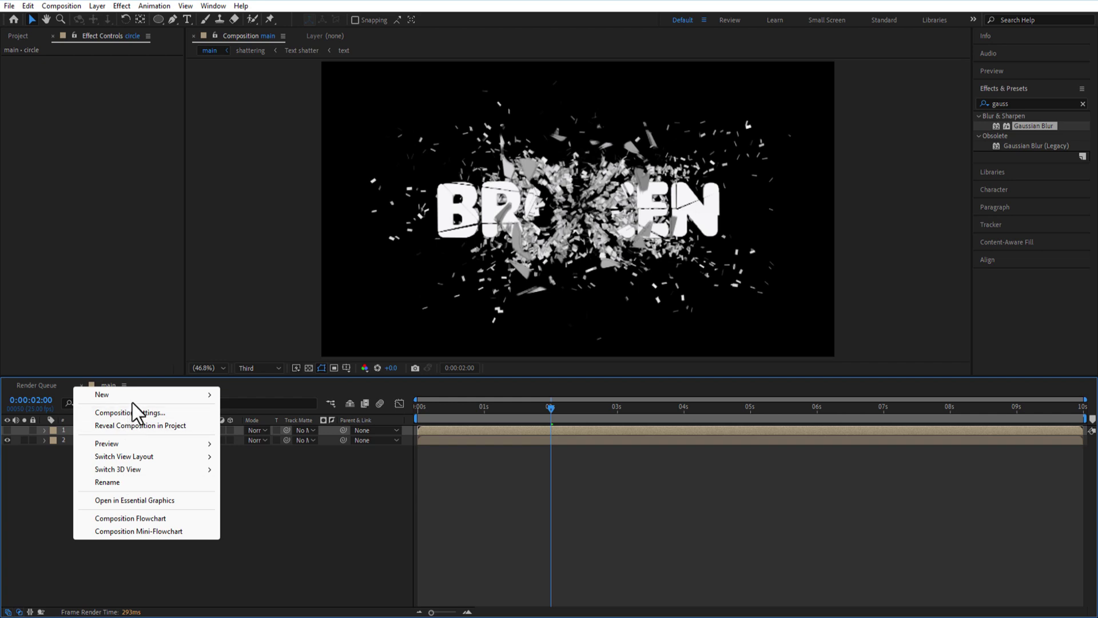
mouse_move(136, 395)
left_click(283, 489)
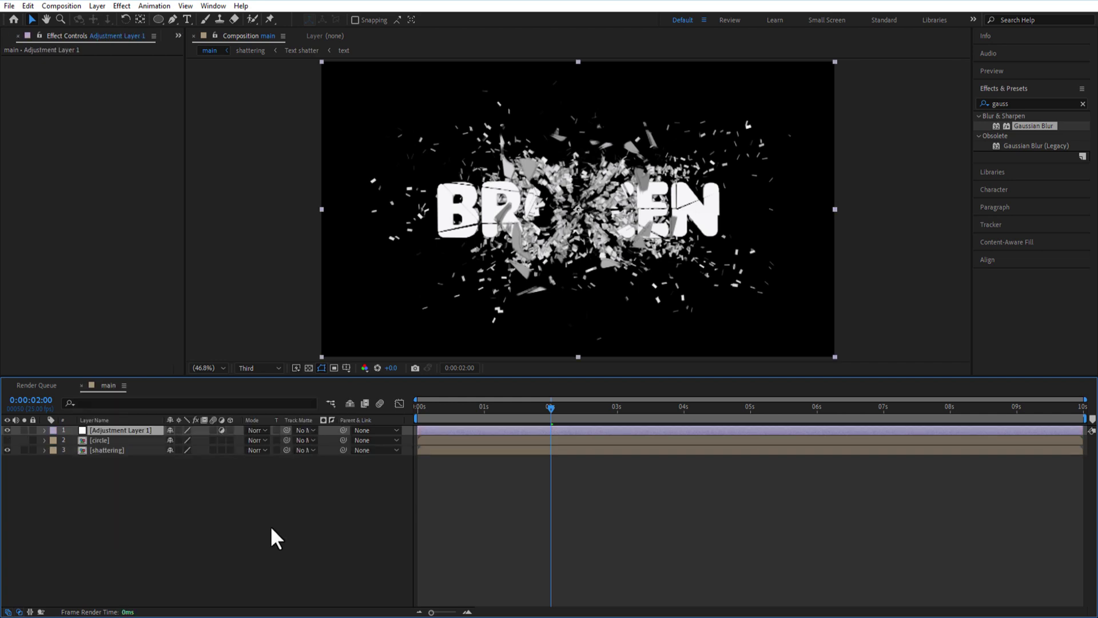
left_click(1037, 101)
type("camera")
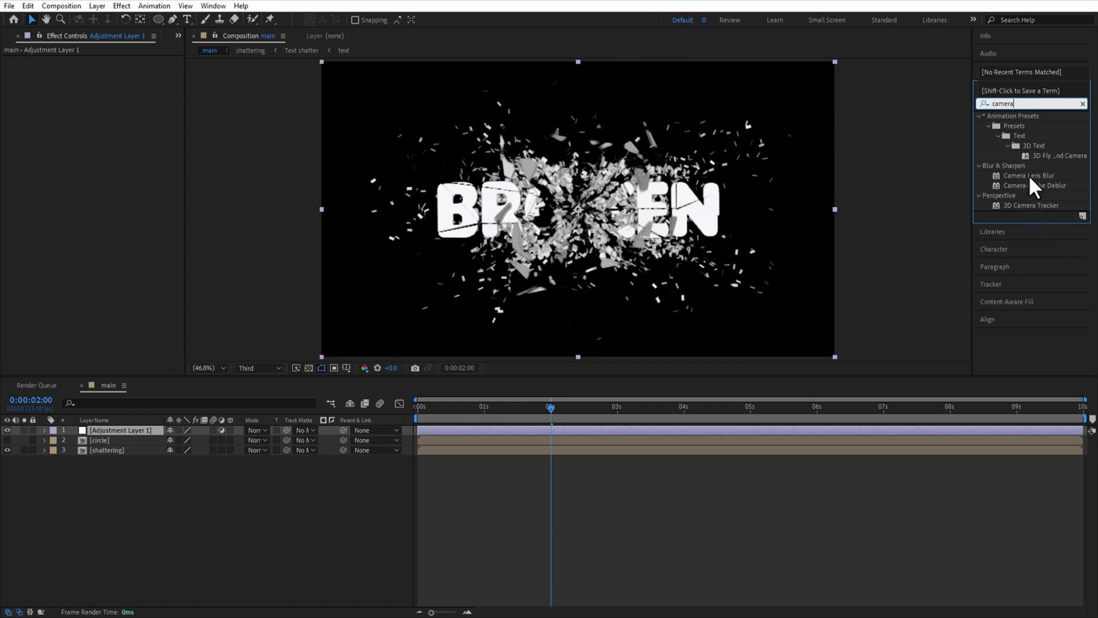
left_click_drag(1030, 176, 108, 433)
Step: Set Camera Lens Blur radius to 20, iris shape Octagon, and the circle layer as blur map
left_click(107, 69)
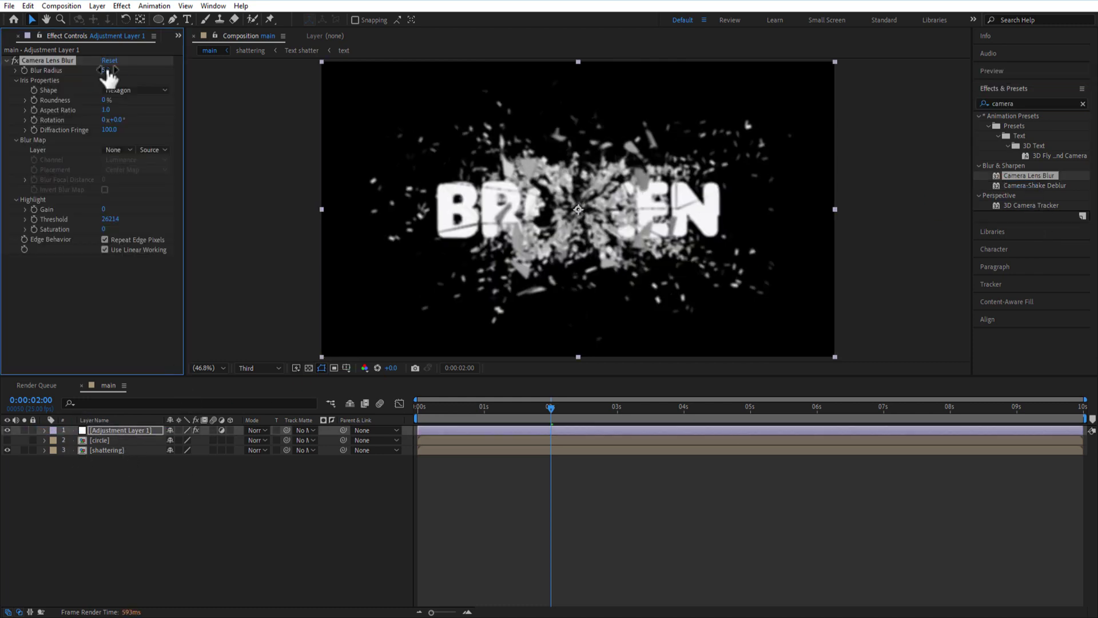
type("20")
key("Return")
left_click(141, 91)
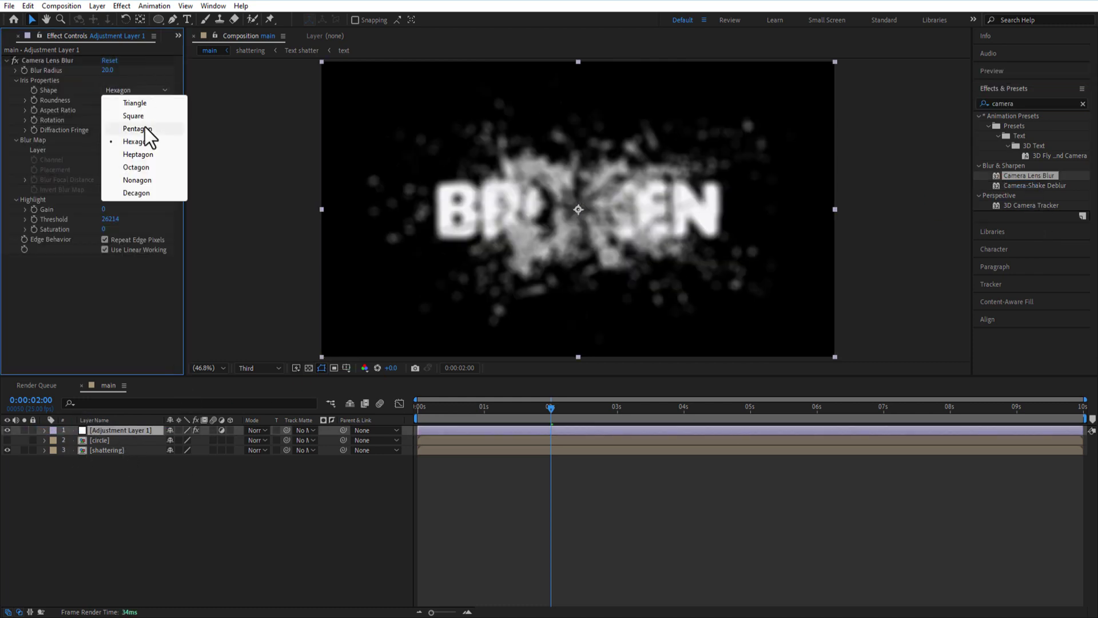
left_click(133, 168)
left_click(115, 149)
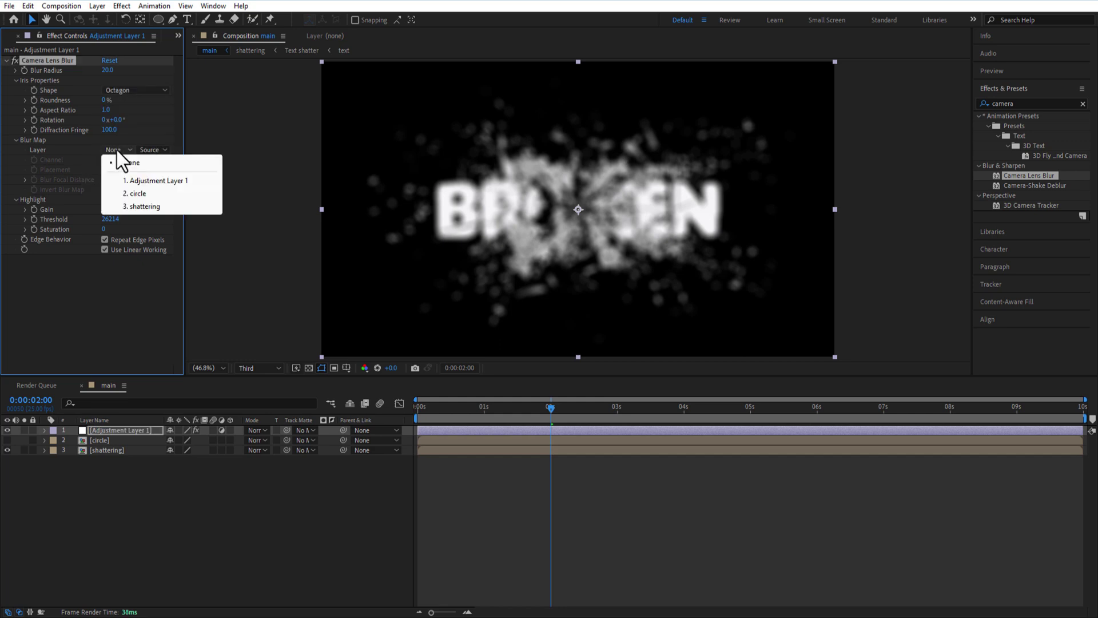
left_click(136, 195)
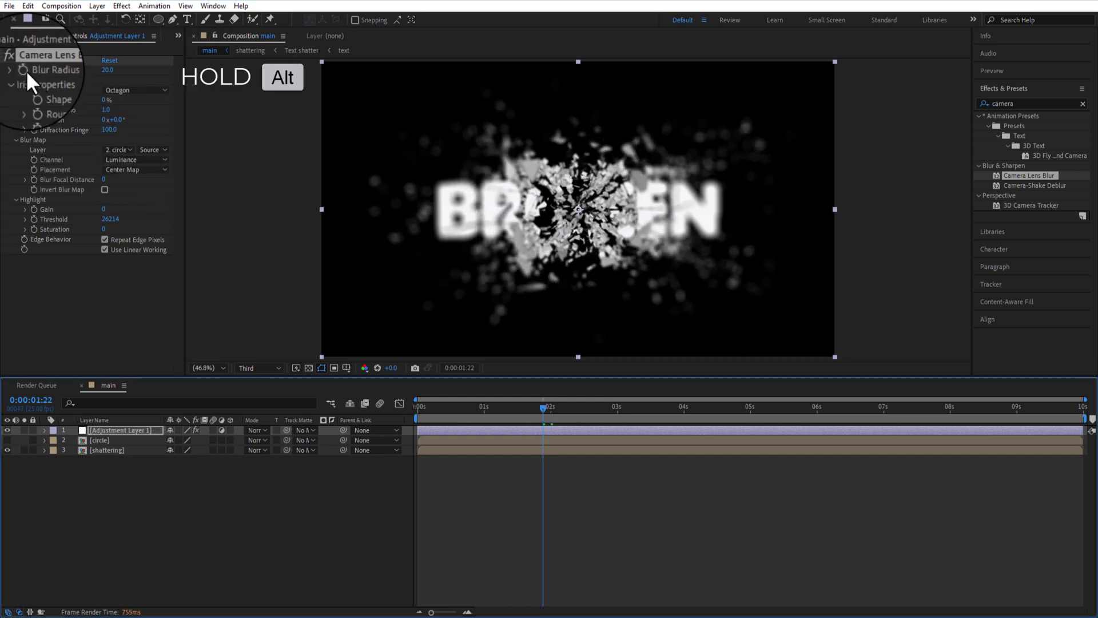
Step: Give the Blur Radius the expression wiggle(.5,20) and return to the start of the timeline
left_click(24, 69, "alt")
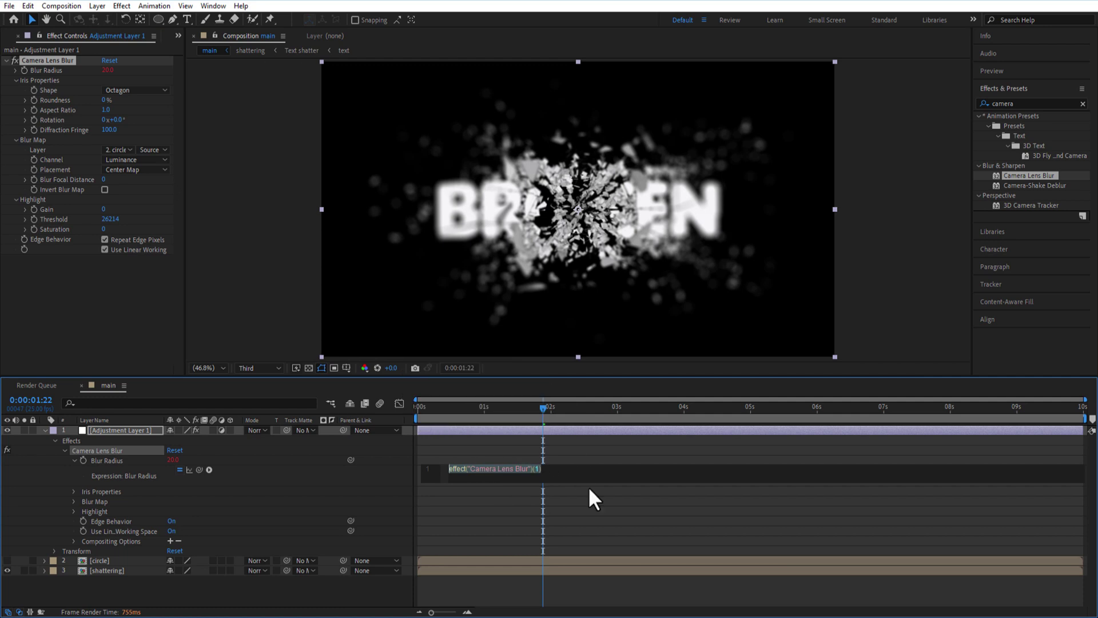
type("wiggle")
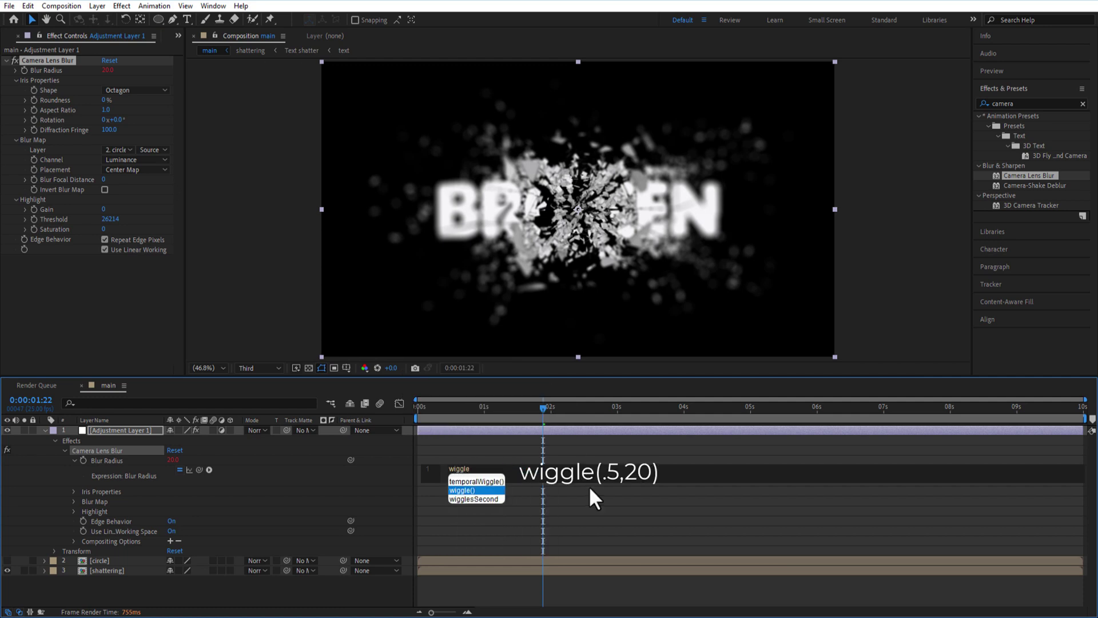
key("Return")
type(".5,20")
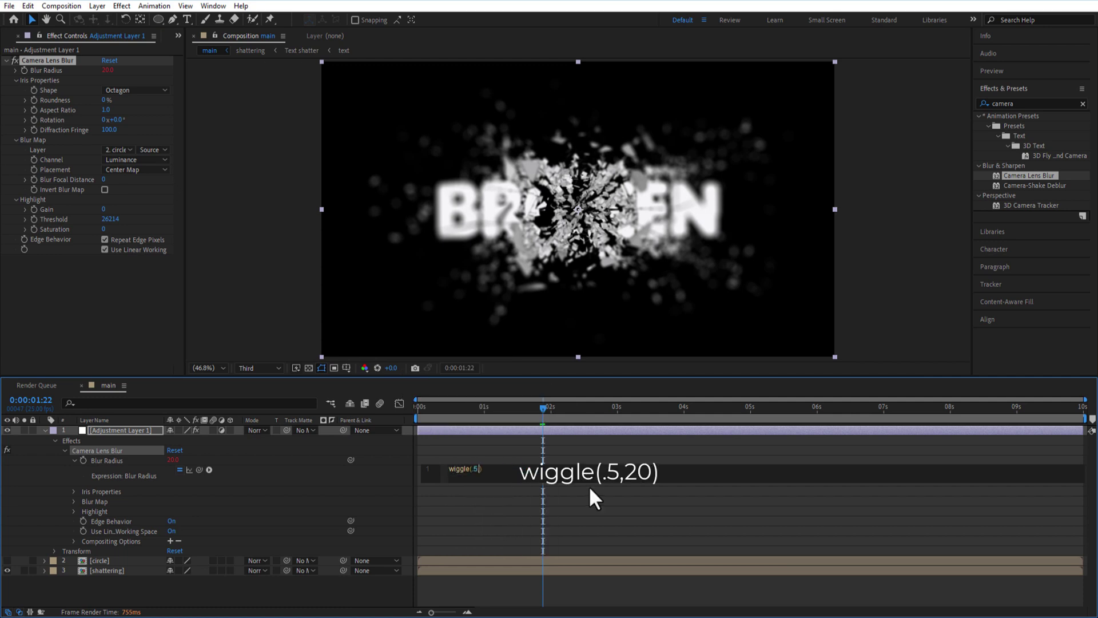
left_click(516, 499)
left_click(417, 407)
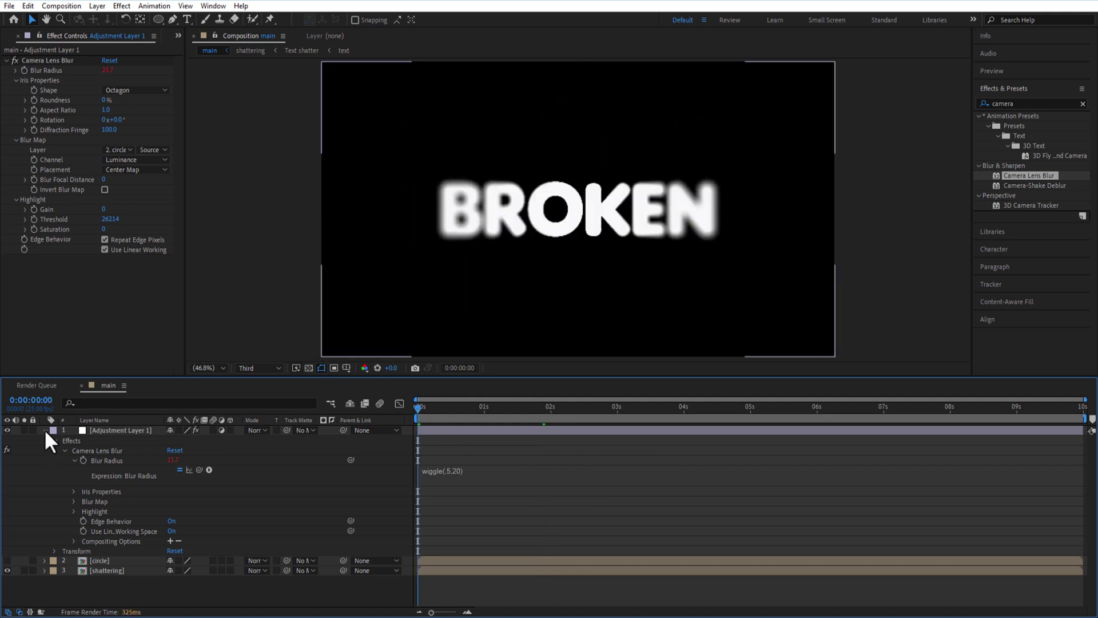
Step: Create a dark grey solid named 'bg' and move it to the bottom of the layer stack
left_click(44, 430)
right_click(198, 579)
mouse_move(252, 436)
left_click(373, 465)
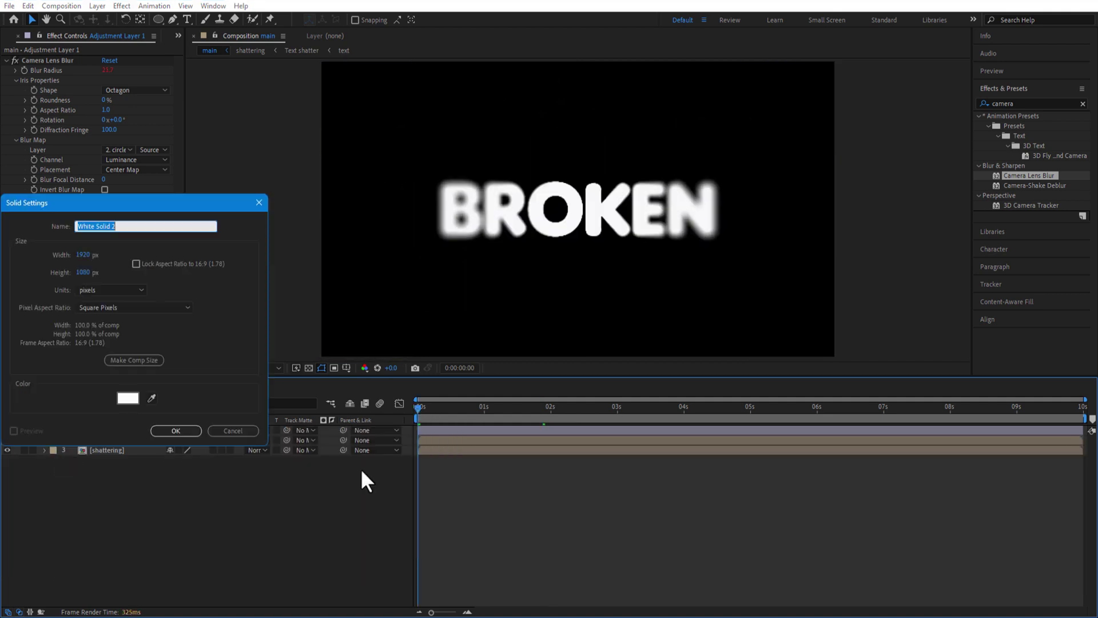
type("bg")
left_click(128, 397)
left_click(999, 252)
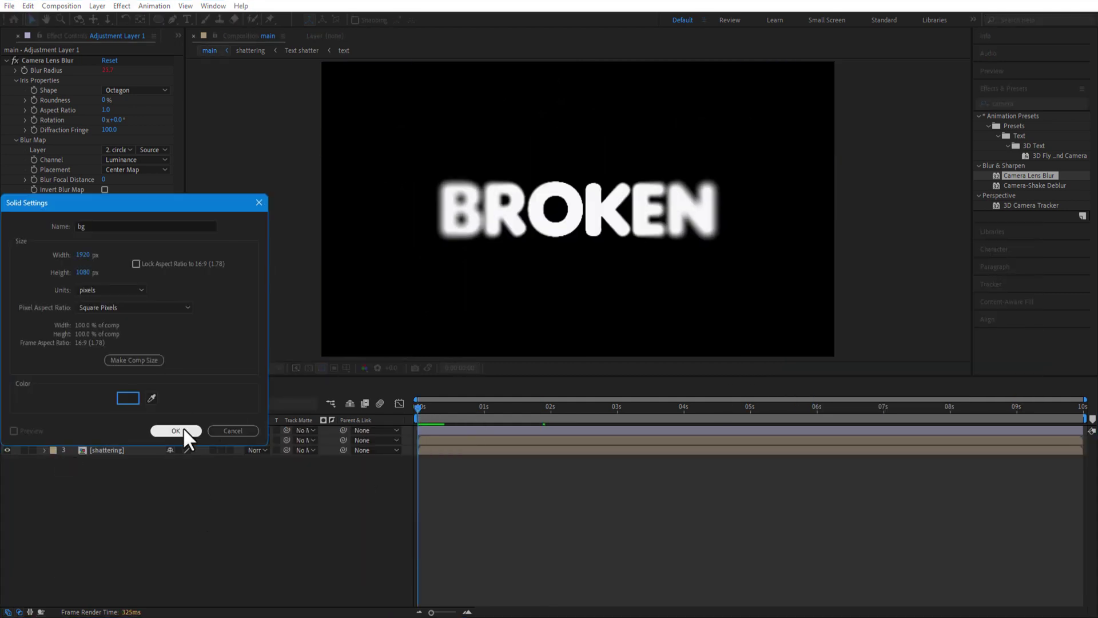
left_click(182, 428)
left_click_drag(138, 429, 143, 485)
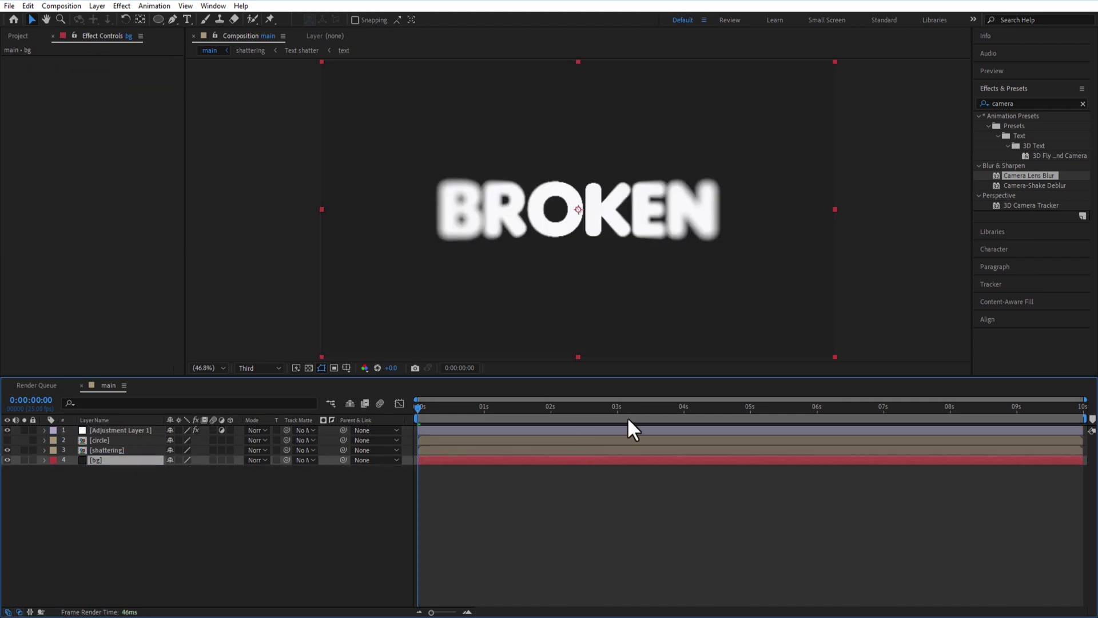